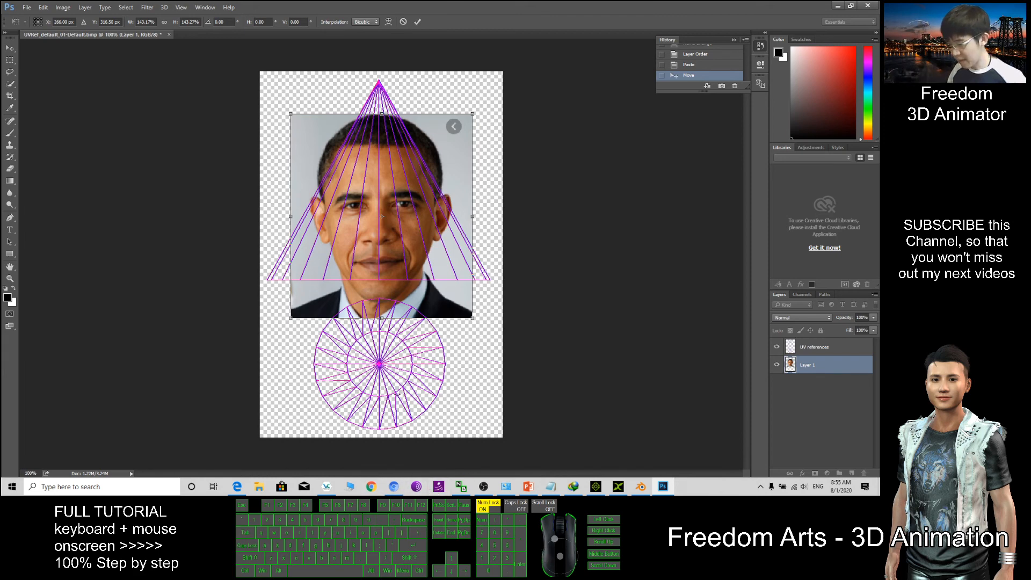
Run a Google Images search for 'michael jackson' in Chrome
click(393, 486)
click(486, 224)
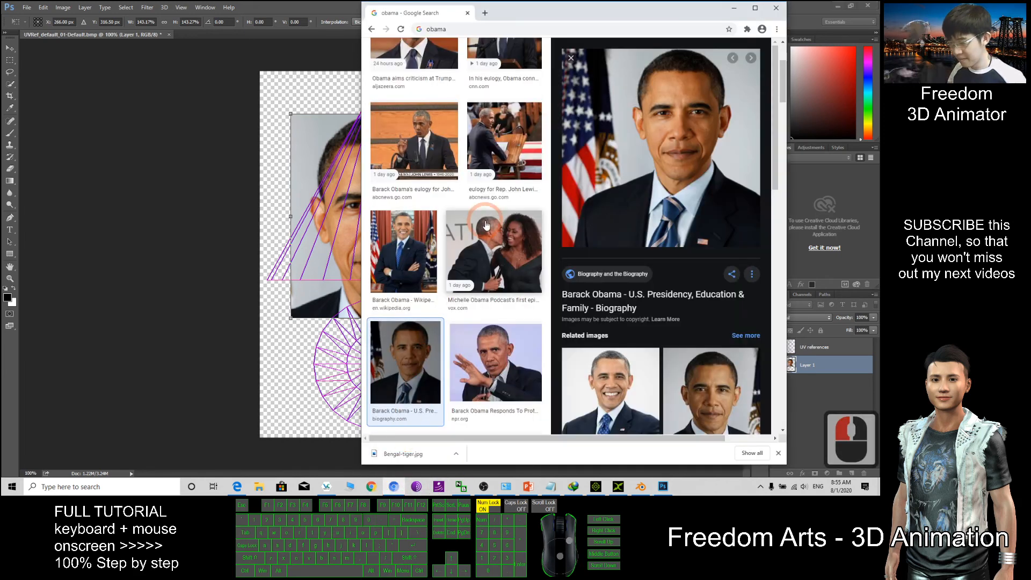
scroll(486, 225, up, 16)
drag(462, 57, 294, 50)
text(mic)
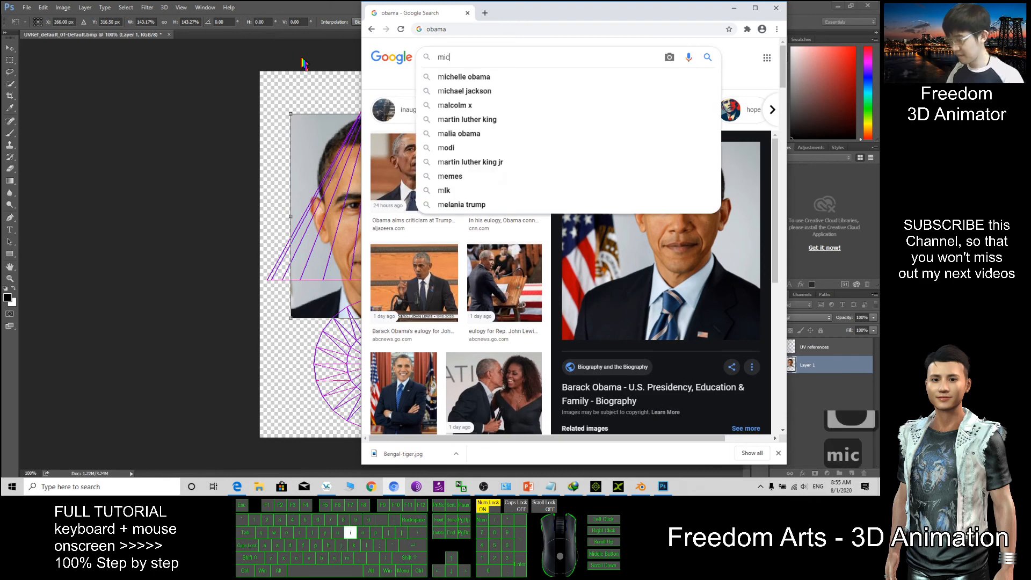
text(hael jackson)
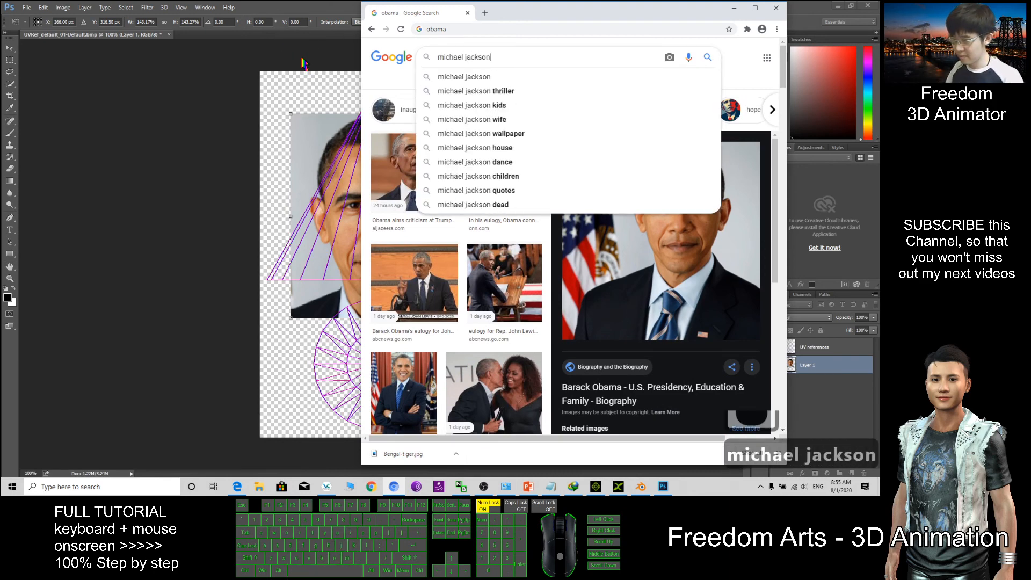
key(Return)
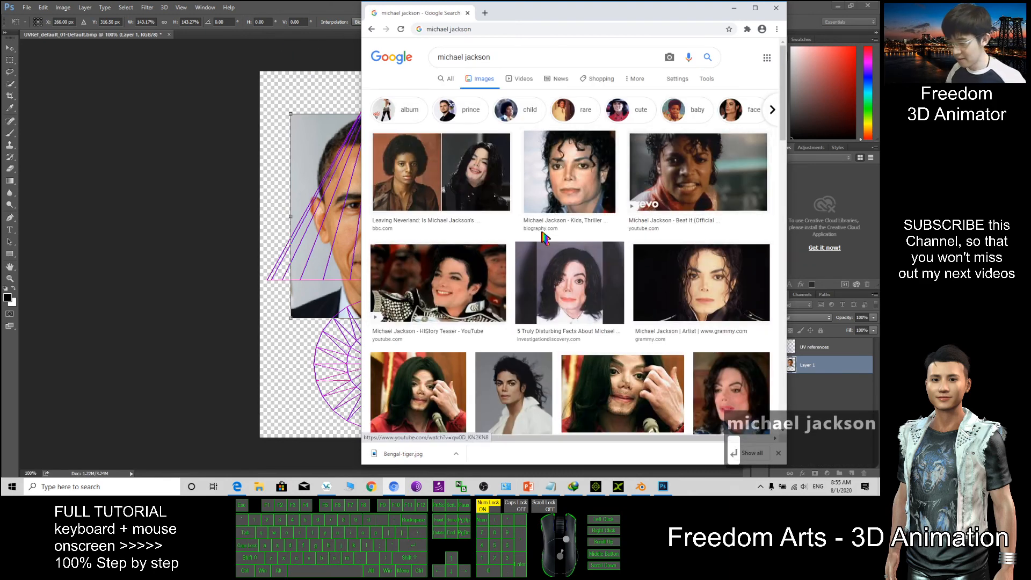
Open the first Michael Jackson result and snip a screenshot of his face
scroll(545, 238, down, 2)
click(417, 88)
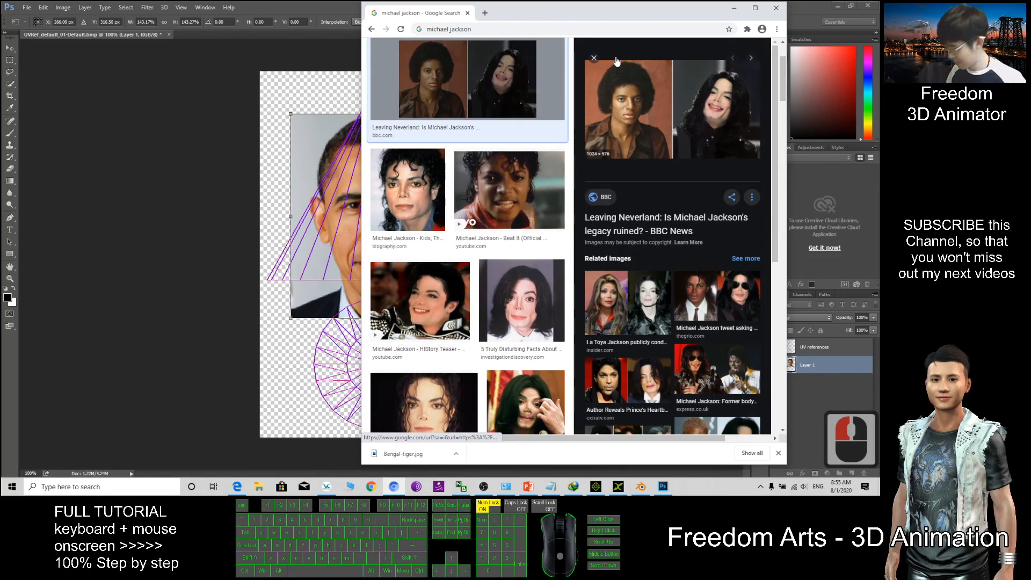
key(super+shift+s)
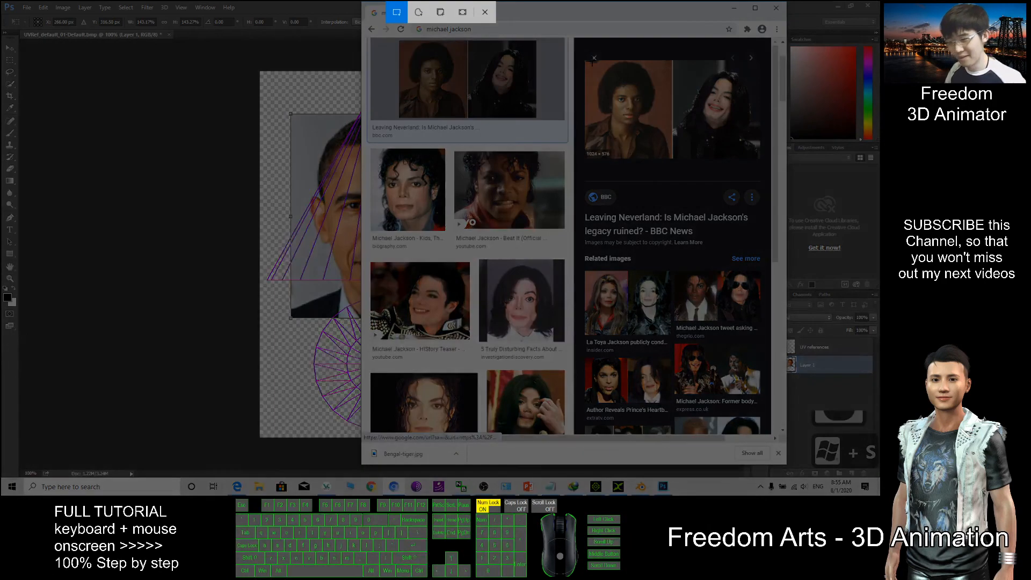
drag(592, 61, 660, 130)
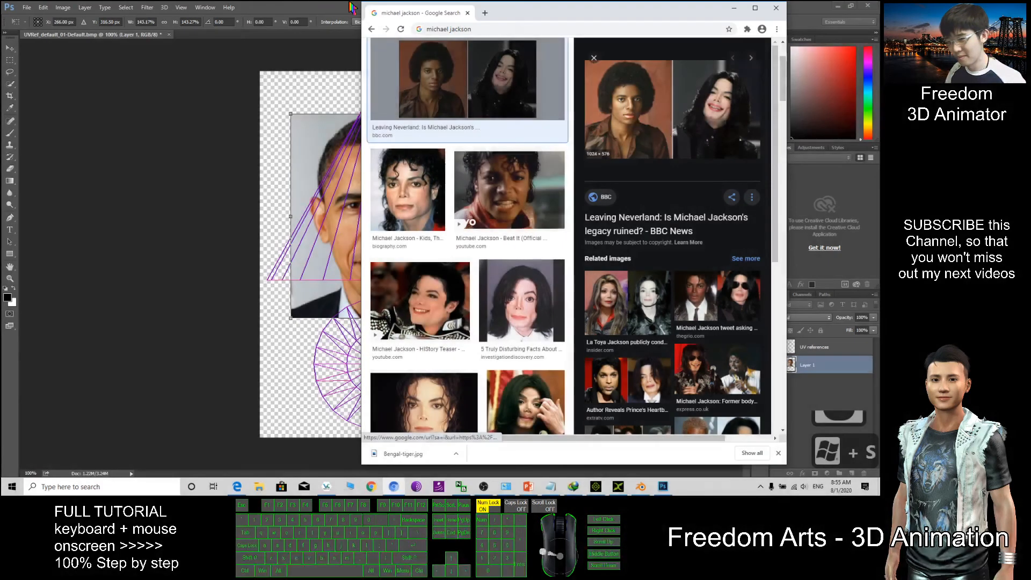
click(288, 7)
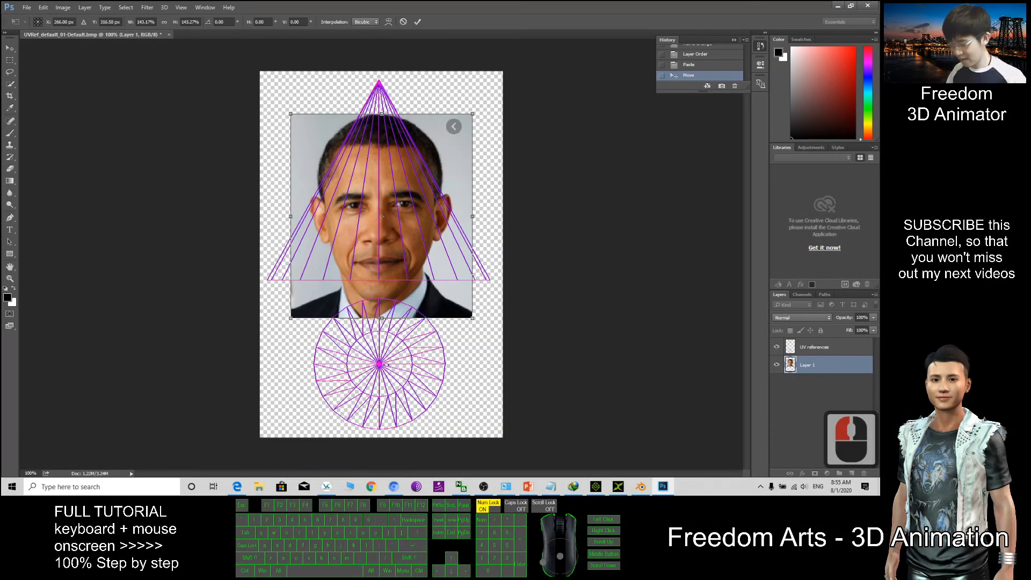
Commit the Obama photo's size and position after the early paste attempts fail
key(ctrl+v)
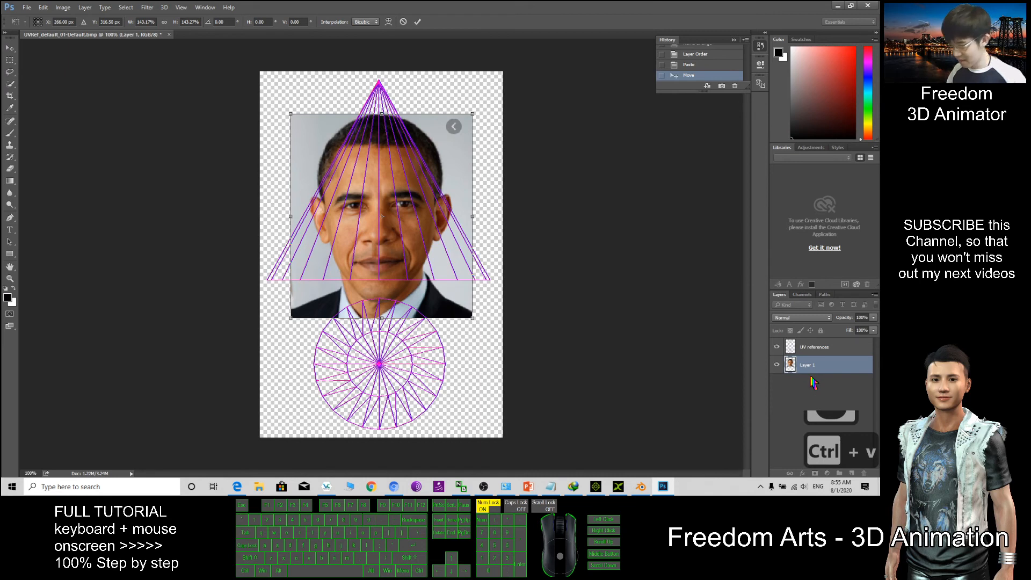
click(793, 383)
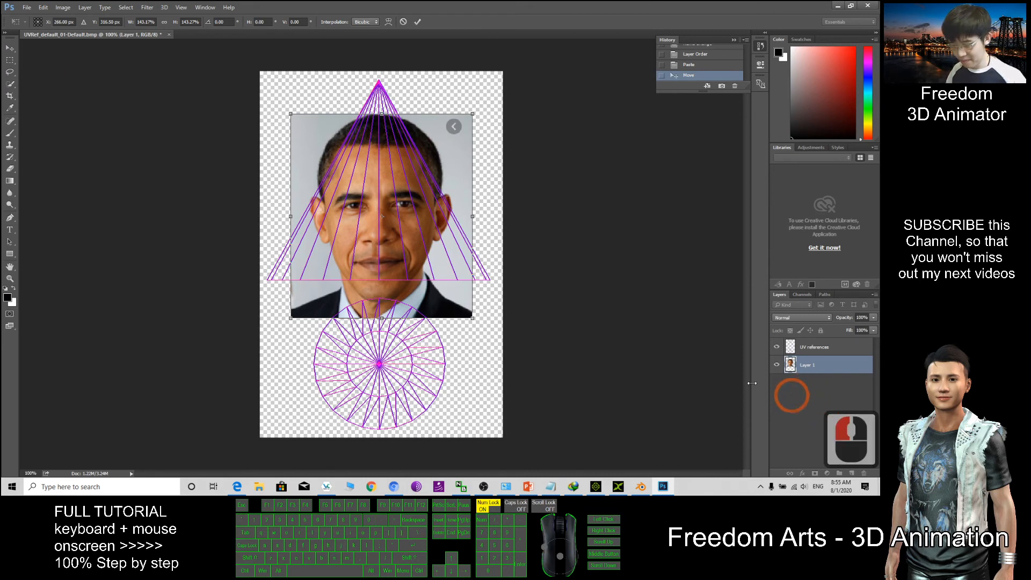
click(612, 256)
key(ctrl+v)
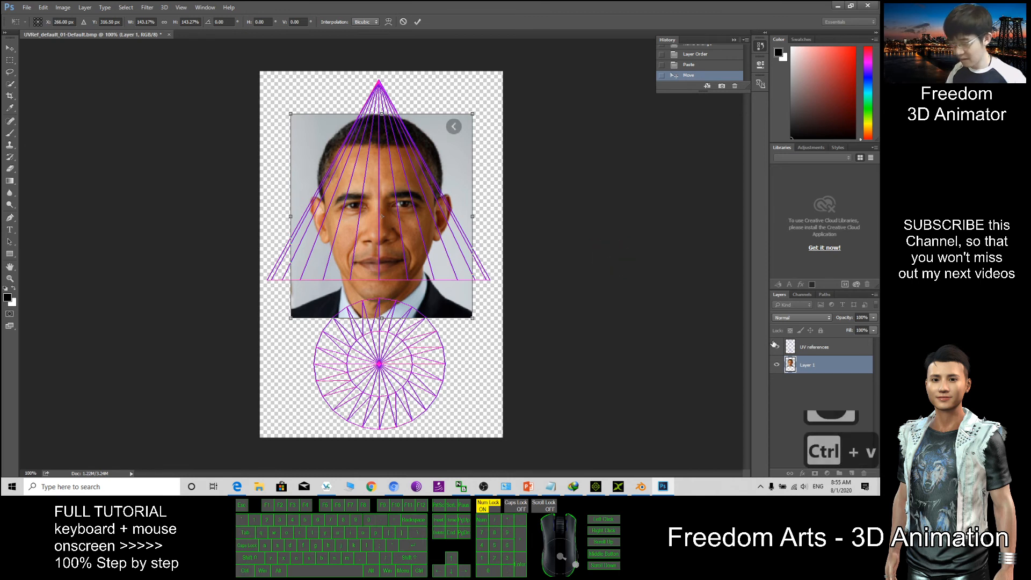
click(832, 468)
click(853, 473)
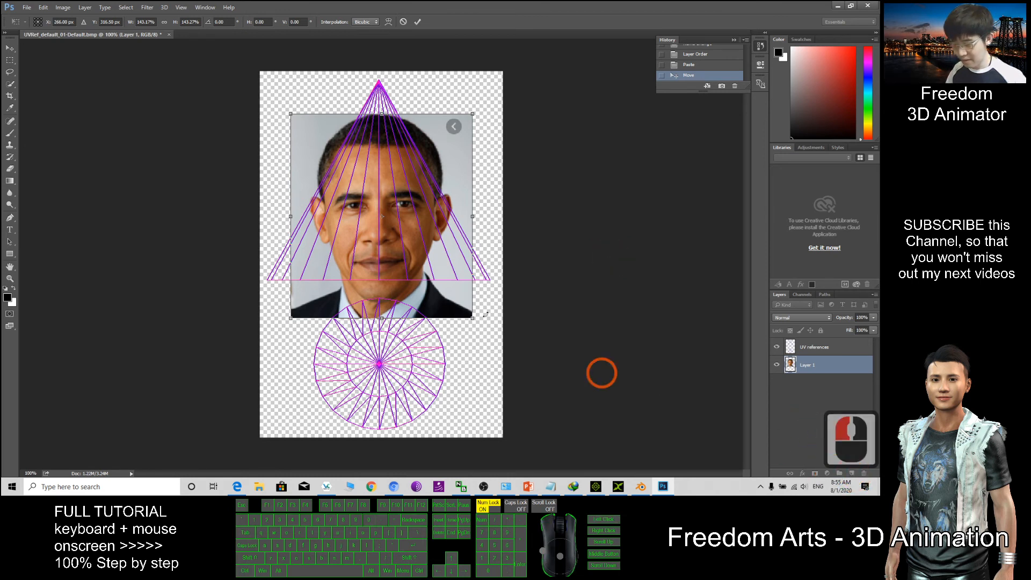
click(418, 21)
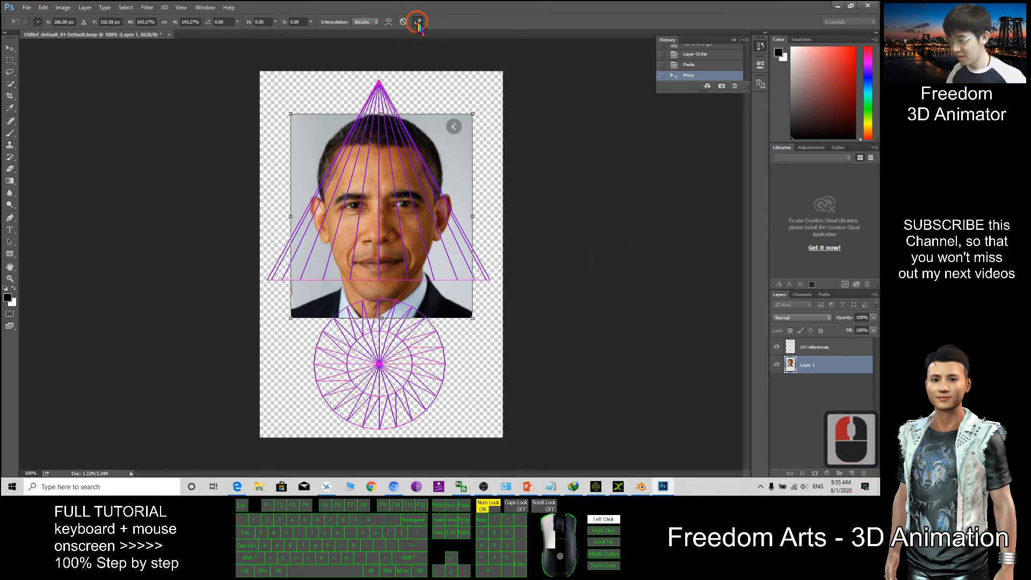
click(517, 335)
Paste the Michael Jackson portrait as Layer 2, moved down and enlarged over the circle
key(ctrl+v)
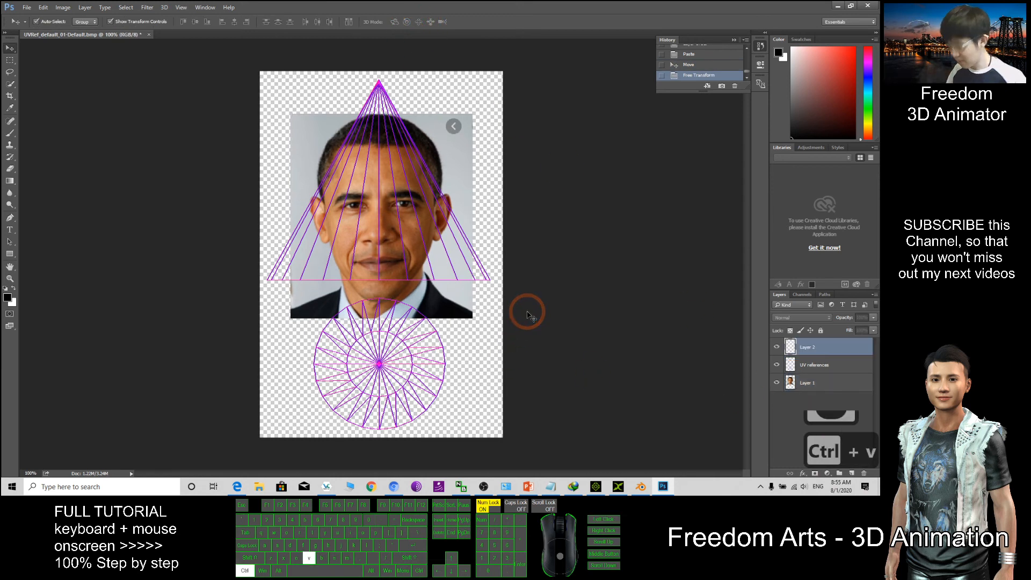
drag(386, 250, 378, 374)
drag(408, 341, 398, 360)
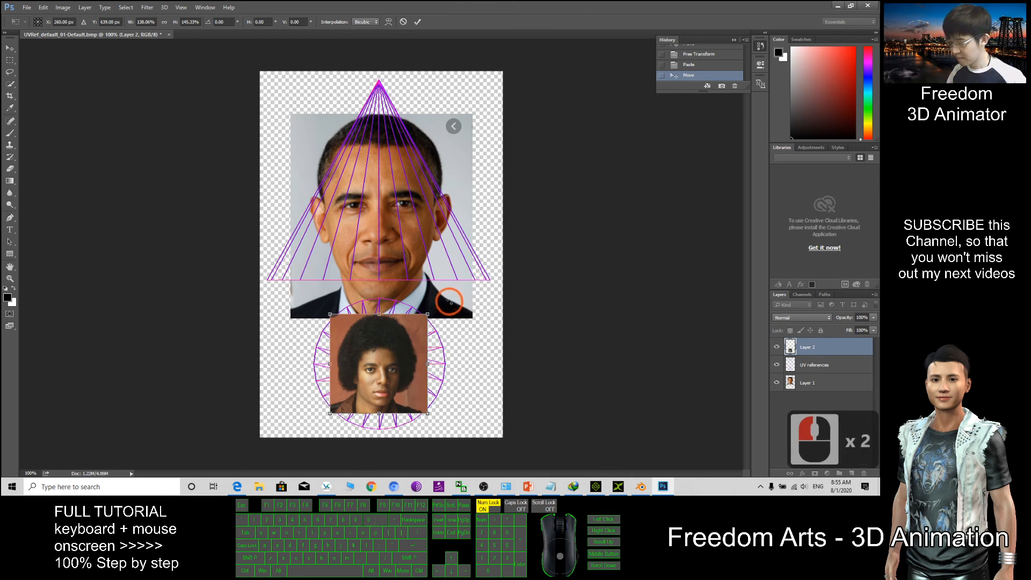
click(814, 385)
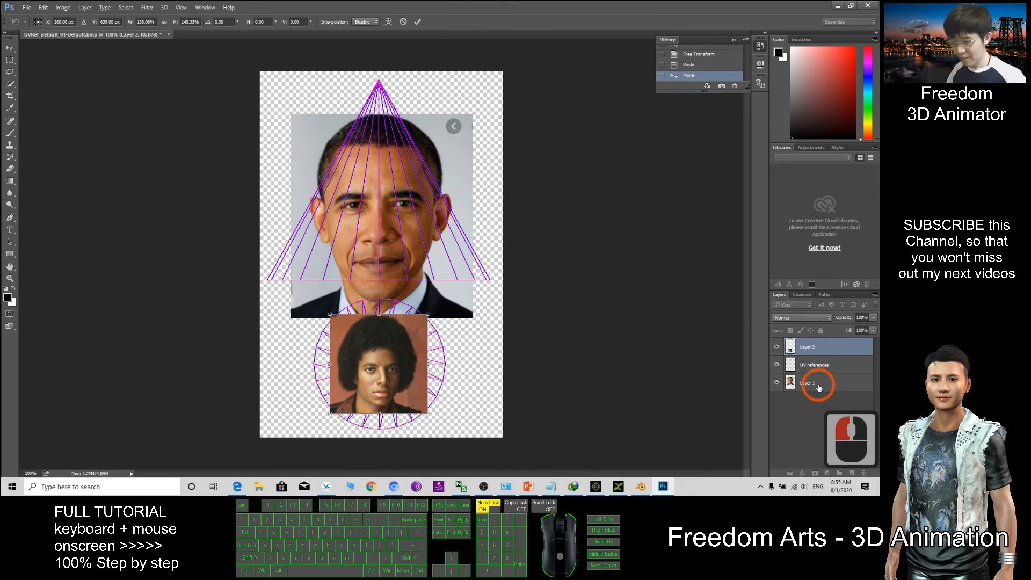
click(813, 385)
click(404, 23)
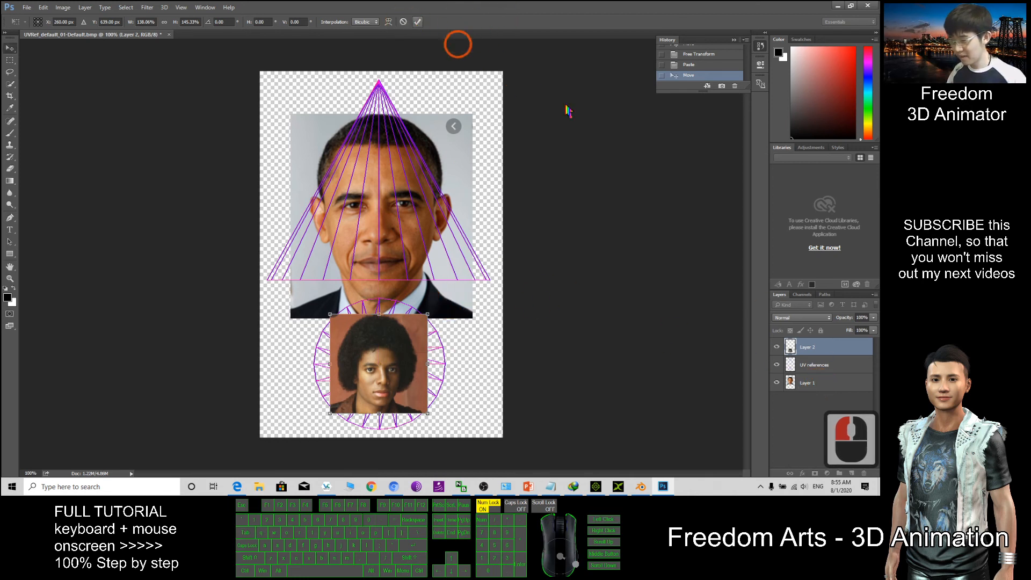
click(813, 383)
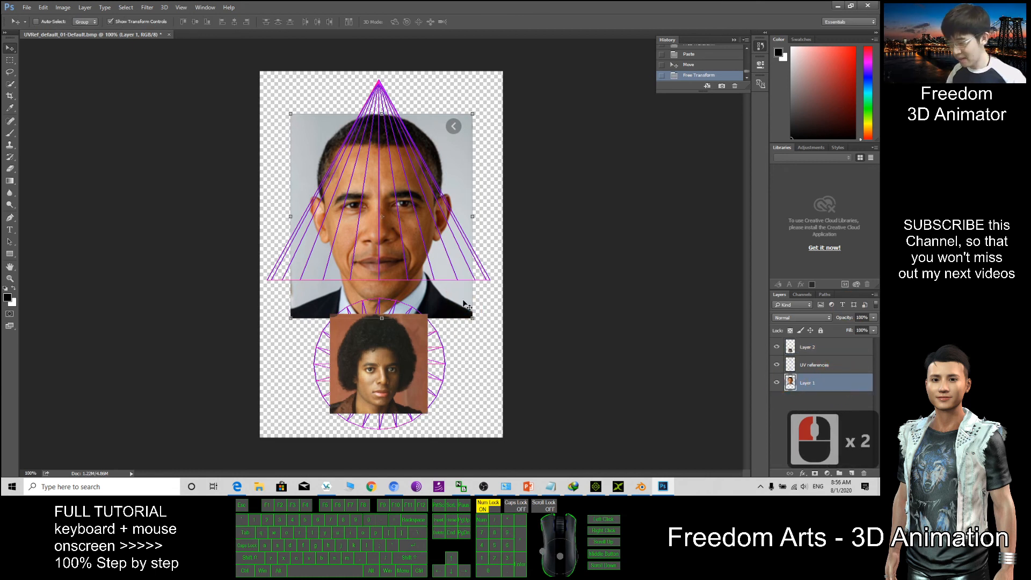
click(702, 377)
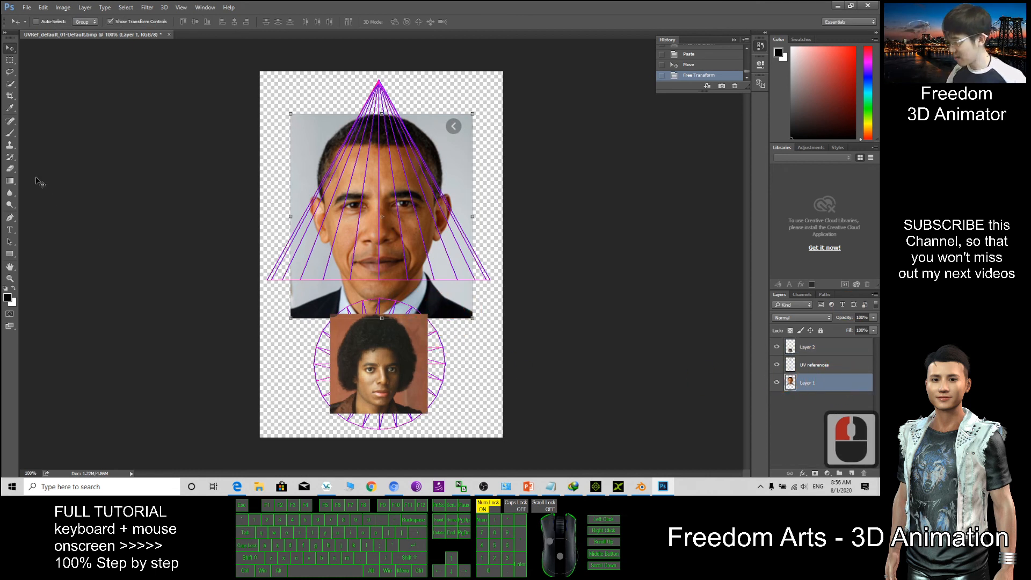
click(10, 169)
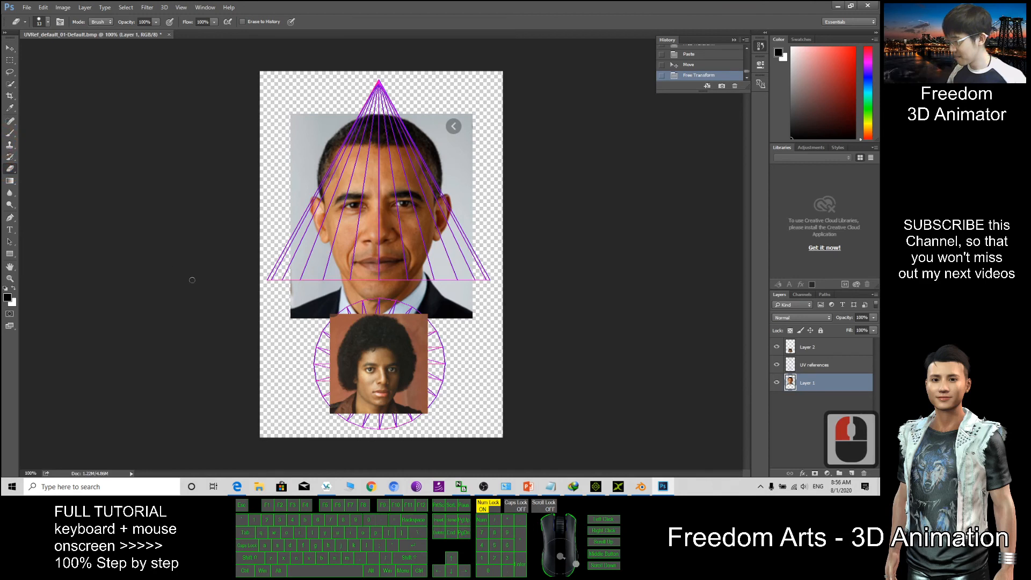
Delete the strip of the Obama photo below the triangle
click(10, 60)
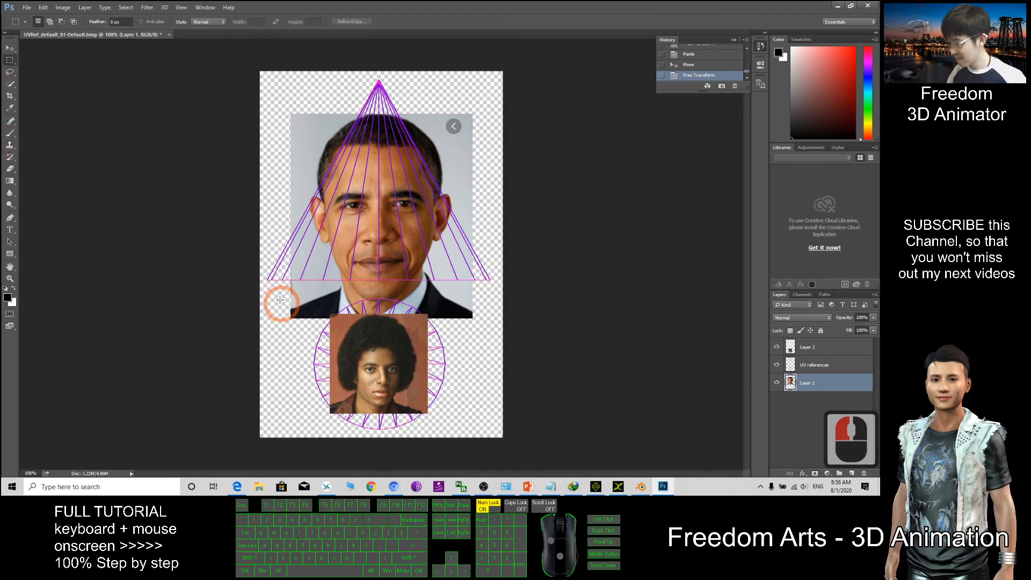
drag(279, 289, 504, 336)
key(Delete)
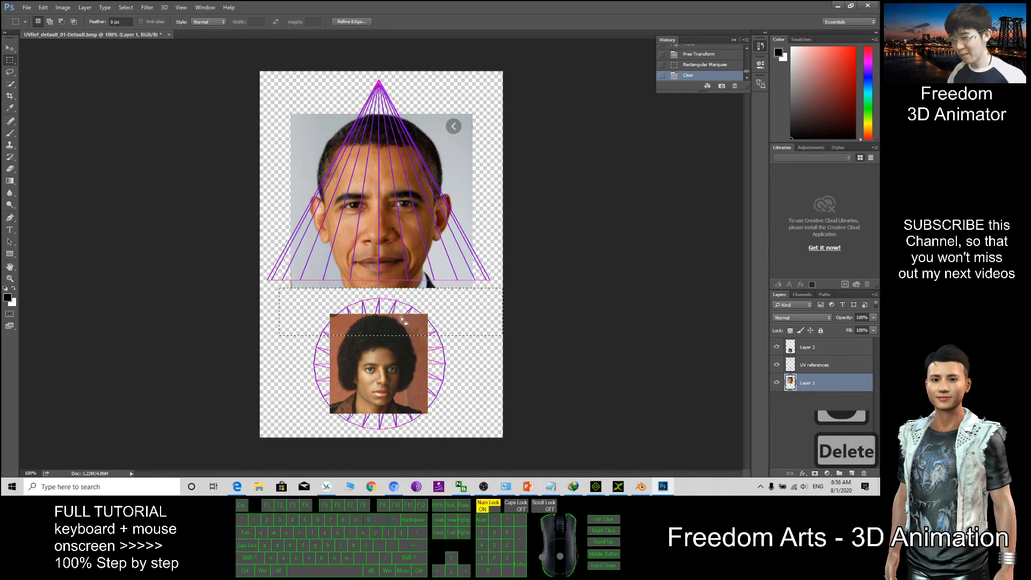
click(404, 368)
Enlarge and center the Michael Jackson portrait to cover the whole circle
click(817, 346)
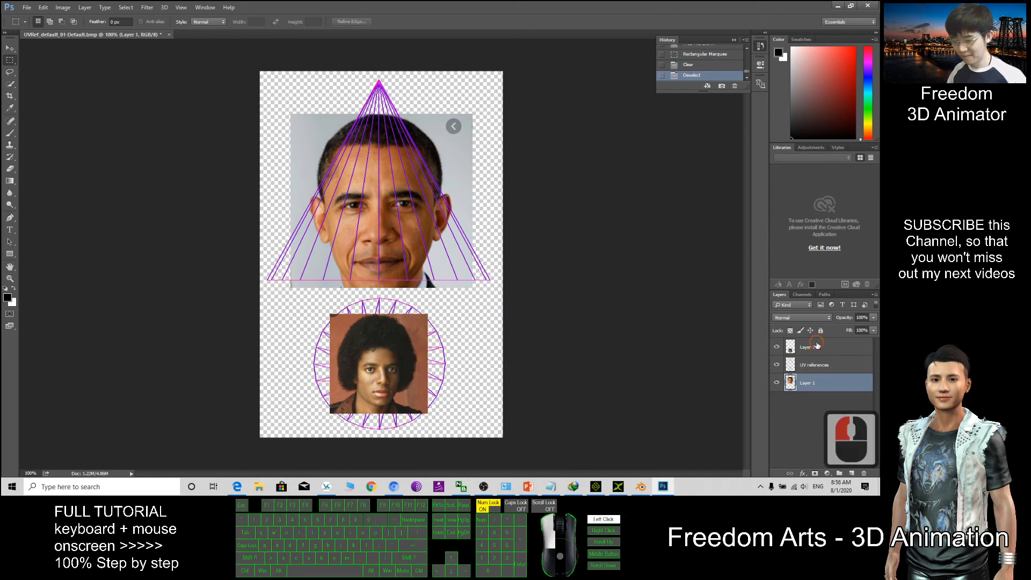
click(10, 48)
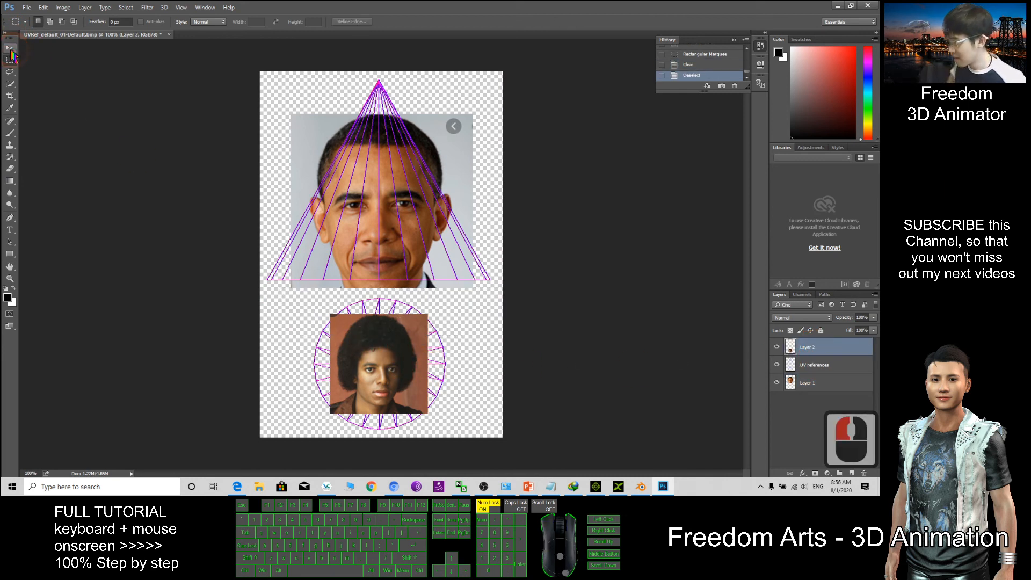
drag(427, 313, 454, 297)
drag(423, 331, 412, 342)
double_click(432, 317)
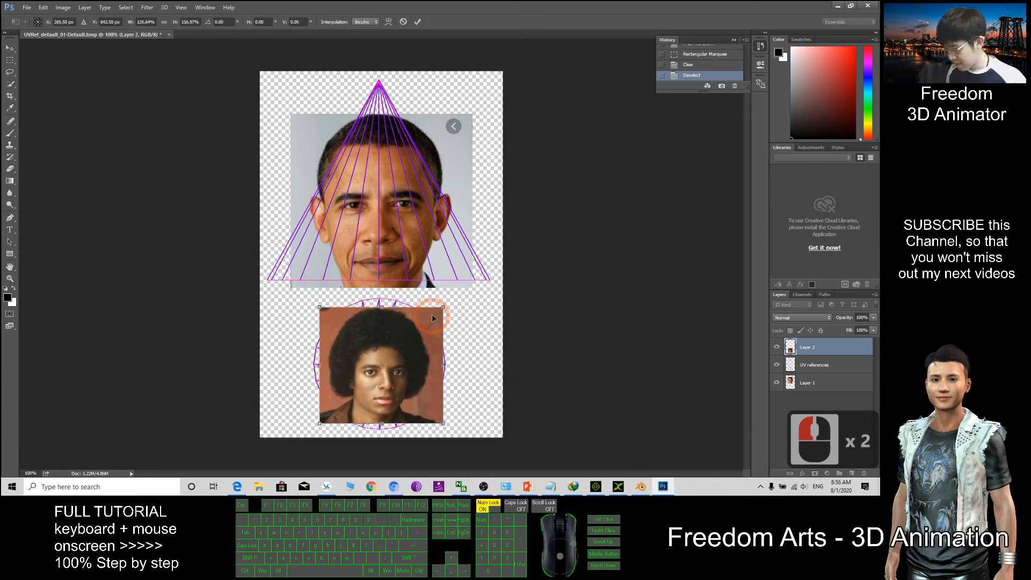
drag(444, 307, 449, 298)
drag(423, 345, 418, 351)
drag(444, 304, 454, 297)
drag(424, 342, 422, 334)
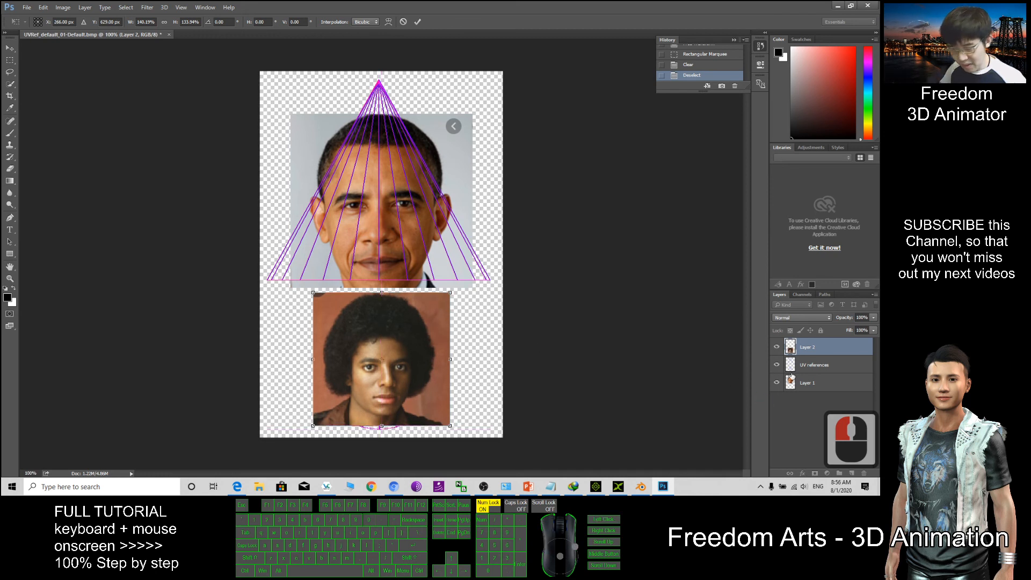
Move the UV references layer above the portrait and nudge the lower photo left and down
click(807, 367)
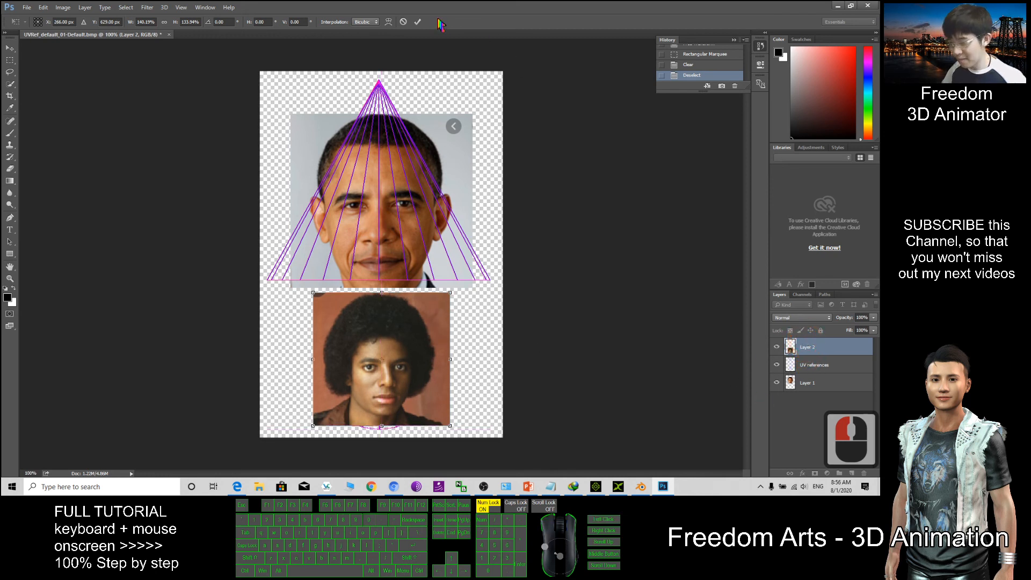
click(419, 22)
drag(811, 367, 810, 347)
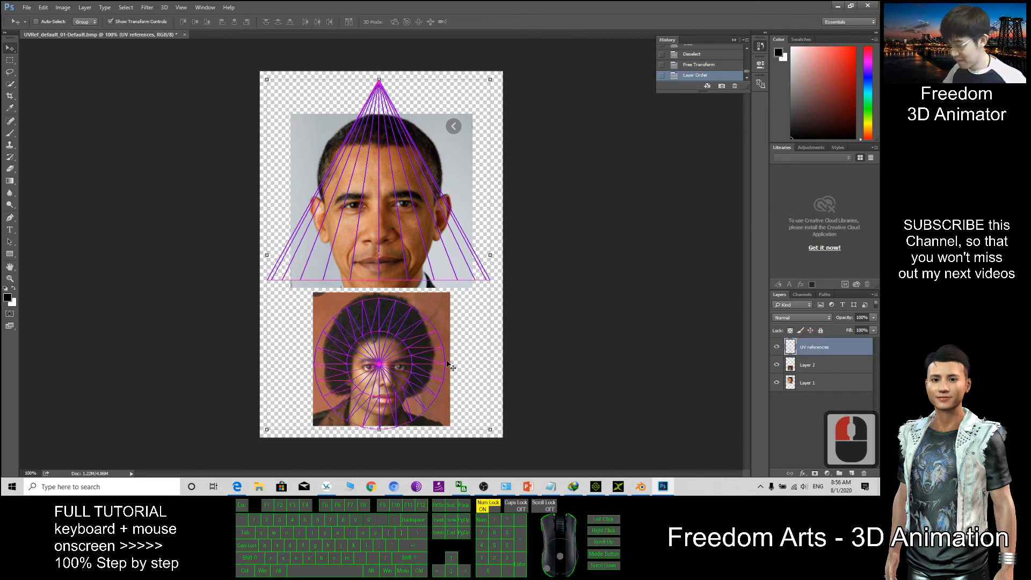
click(821, 367)
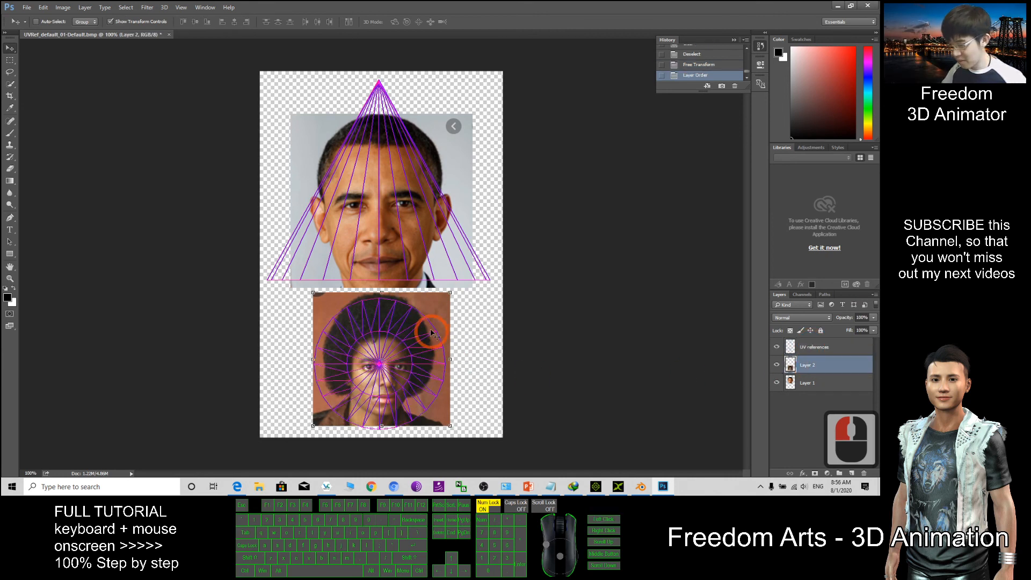
drag(436, 311, 433, 315)
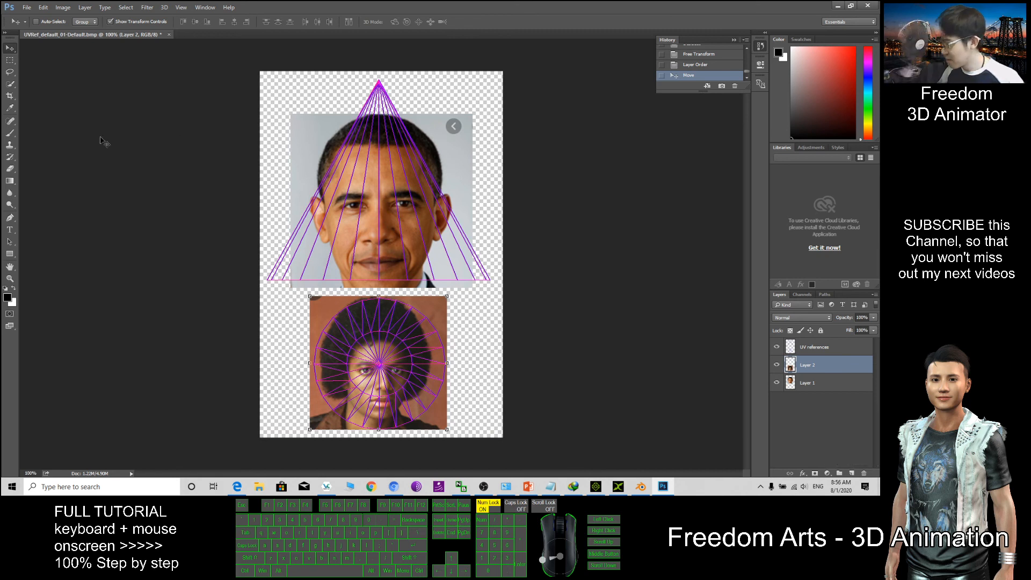
On Layer 1, sample the photo's light grey background as the paint colour
click(11, 135)
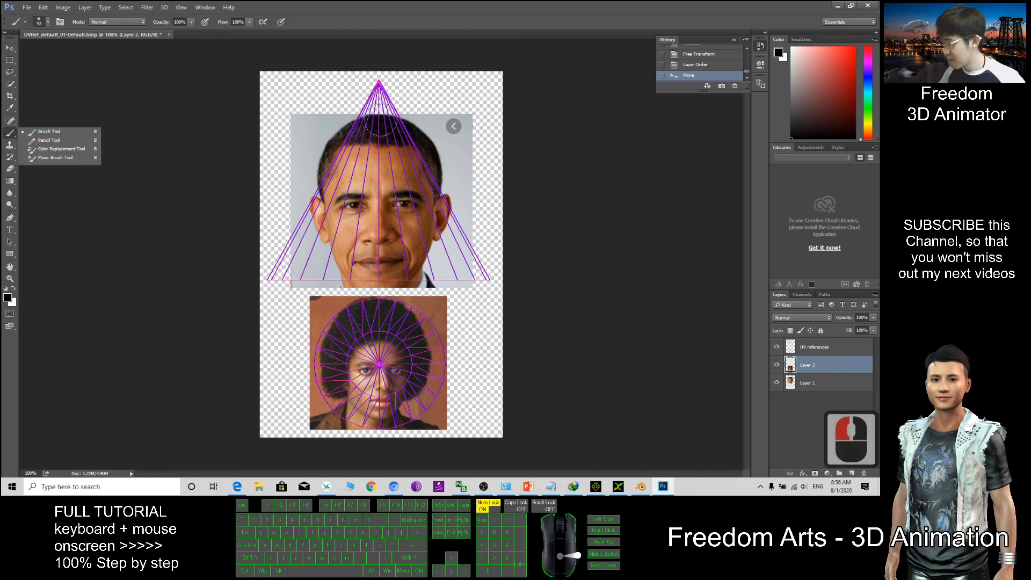
click(805, 382)
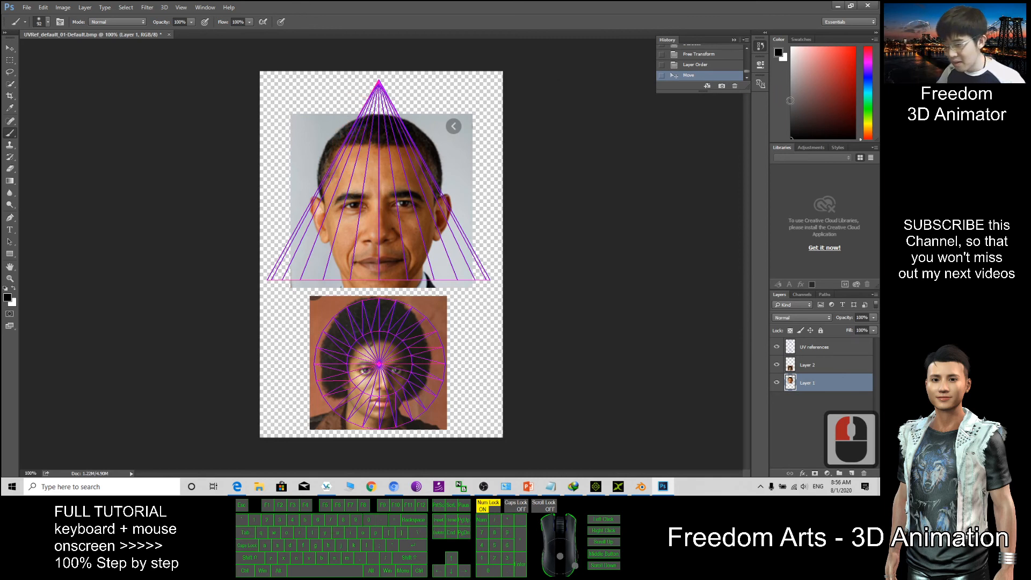
click(13, 135)
click(9, 108)
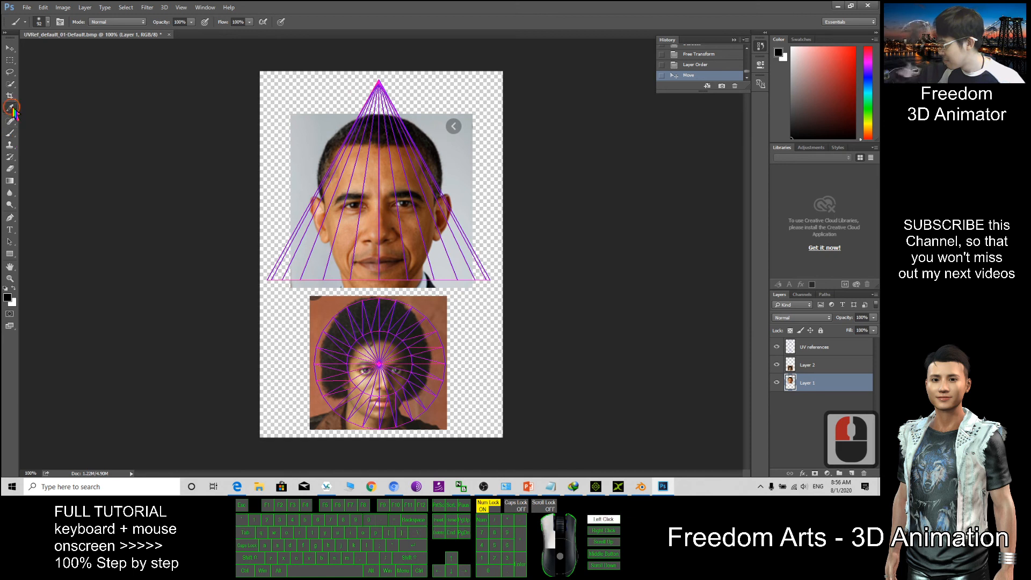
click(460, 150)
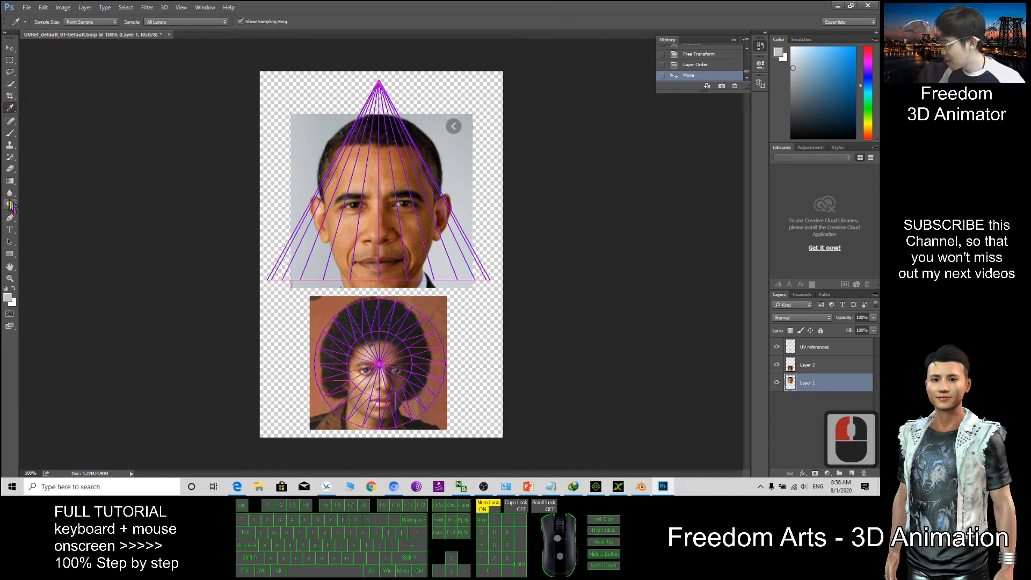
Paint the grey background around the triangle's tip with a 92 px brush
click(10, 133)
drag(376, 104, 394, 94)
key(ctrl+z)
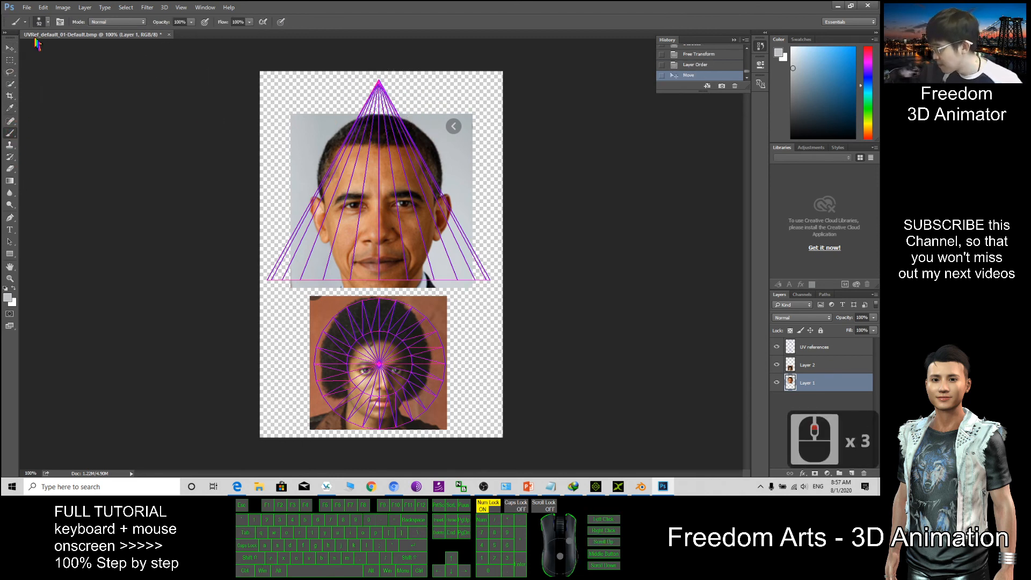
click(42, 22)
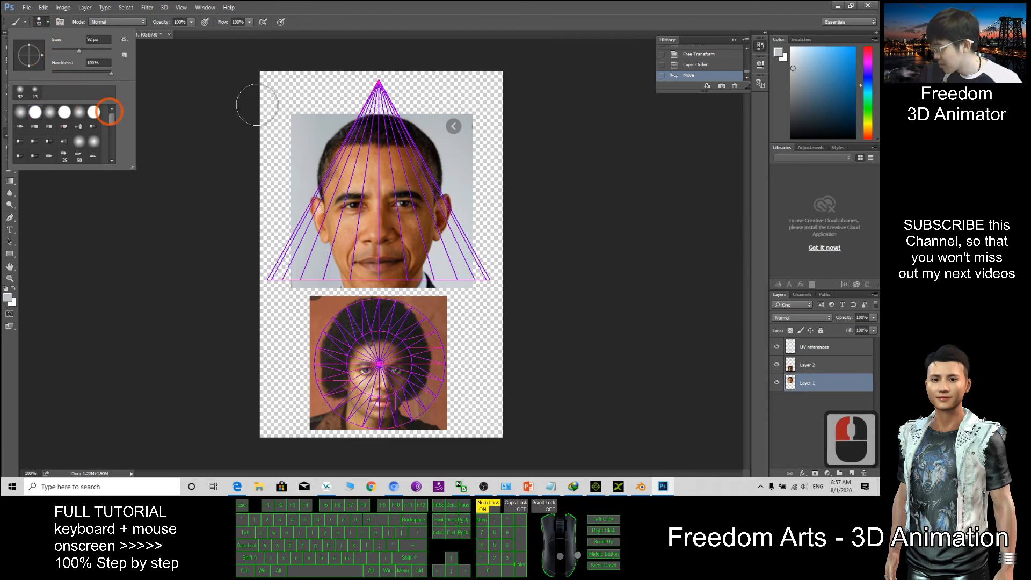
drag(363, 92, 371, 95)
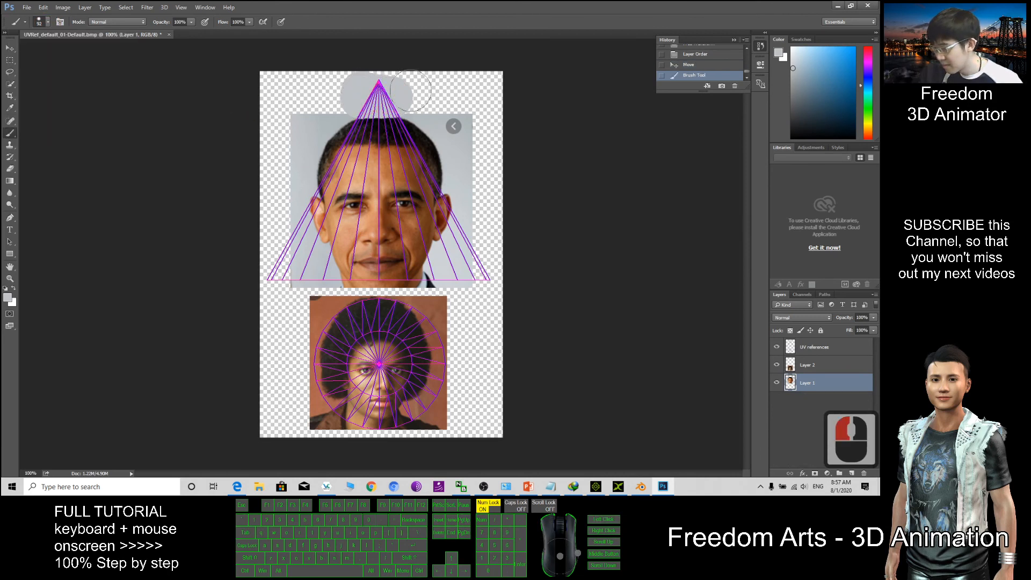
key(ctrl+z)
click(376, 92)
click(359, 95)
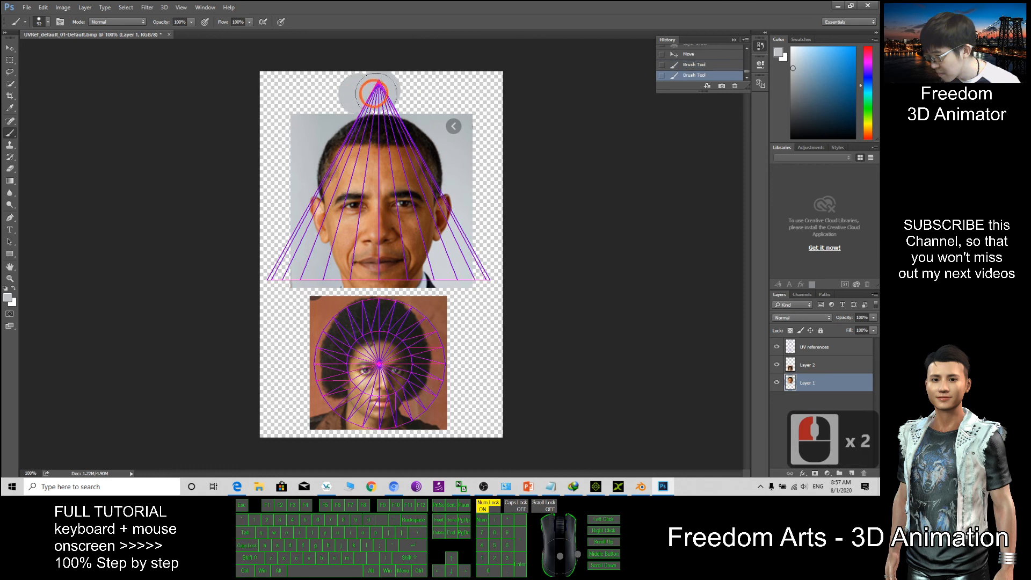
click(375, 94)
click(397, 94)
click(400, 94)
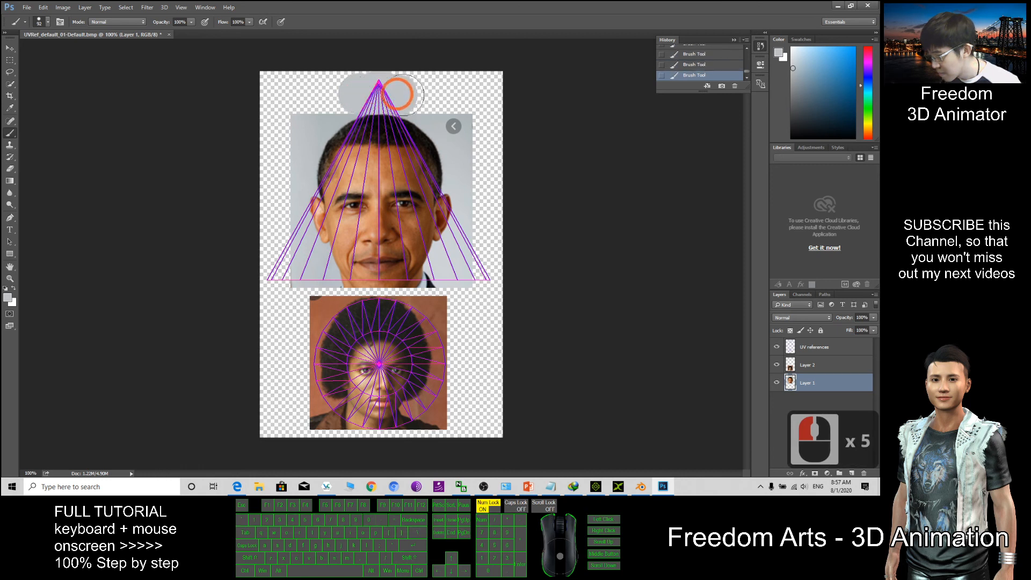
Paint grey over the triangle's bottom-right and bottom-left corners
click(477, 264)
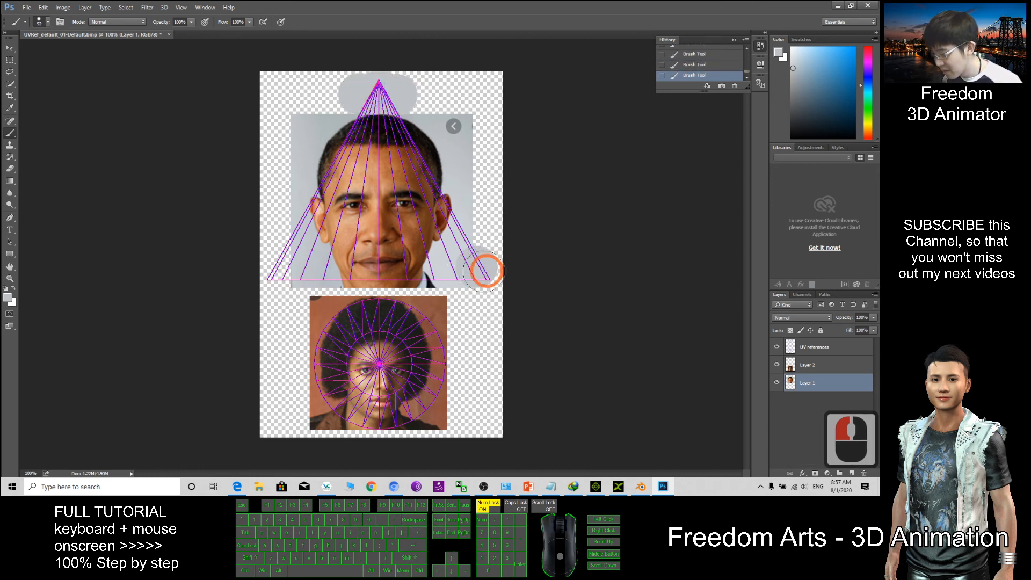
click(284, 264)
drag(285, 266, 277, 243)
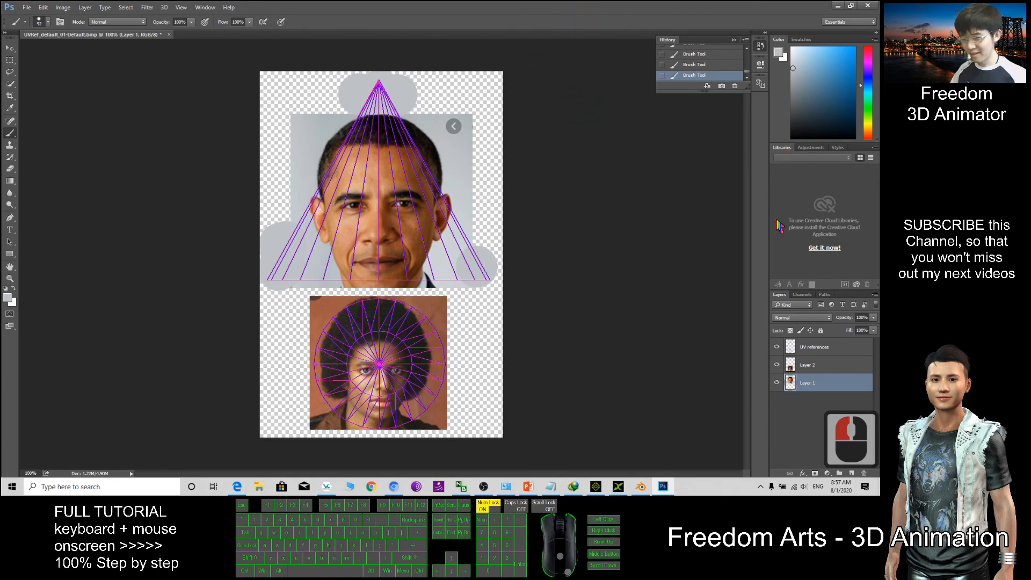
Restore Photoshop to a smaller window and minimize Chrome and iClone
double_click(575, 12)
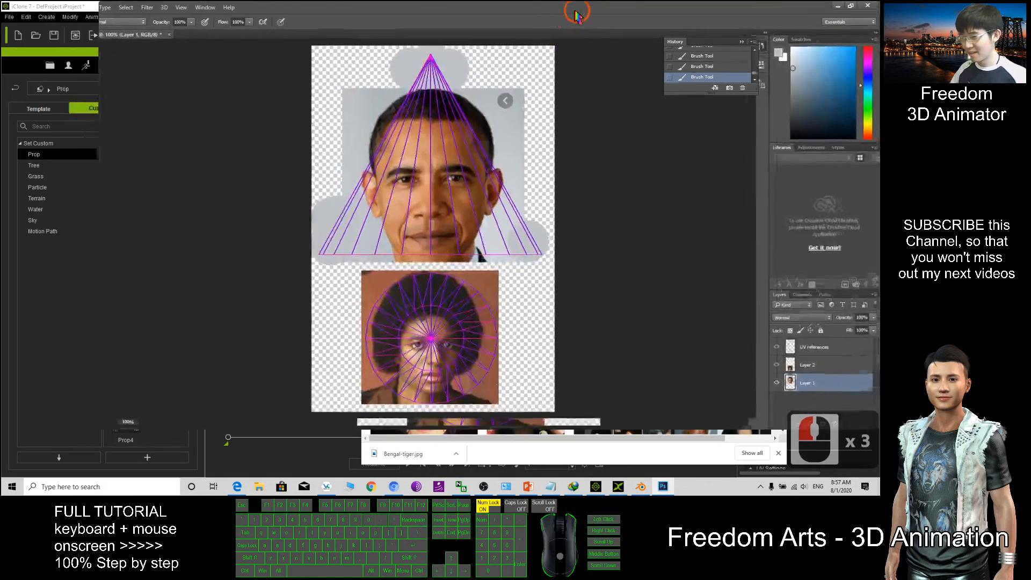
drag(569, 14, 693, 85)
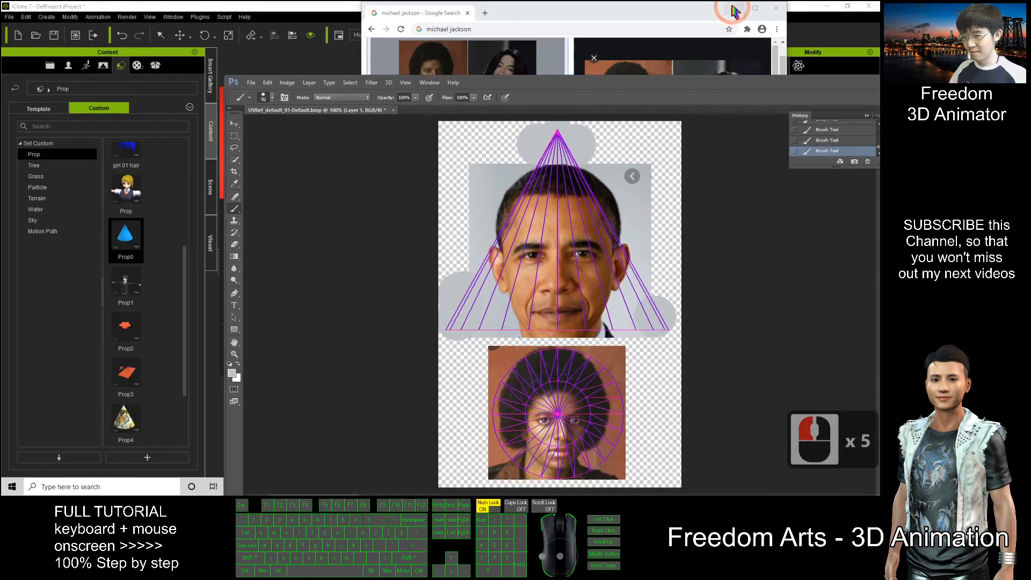
click(737, 9)
click(736, 9)
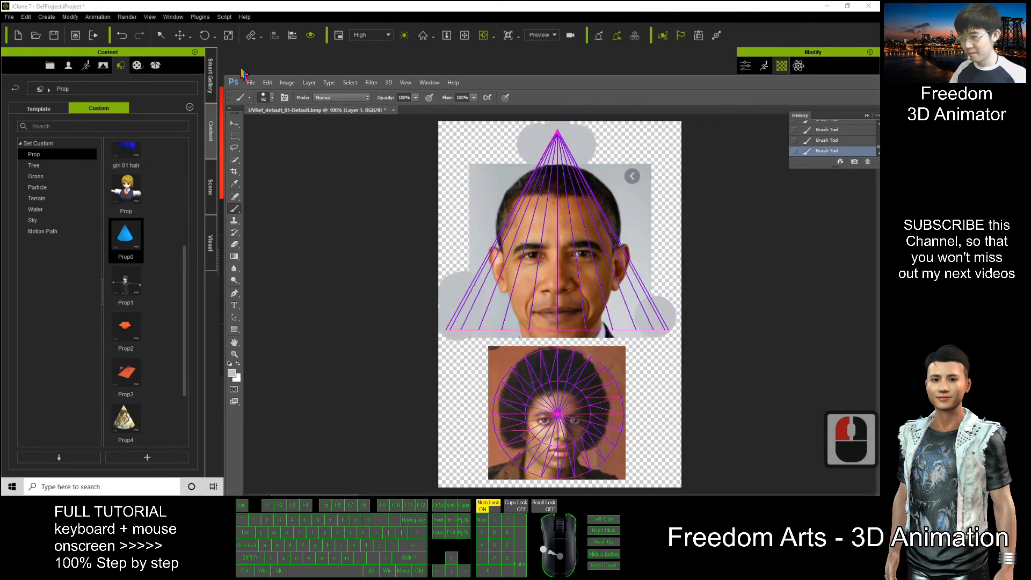
click(827, 6)
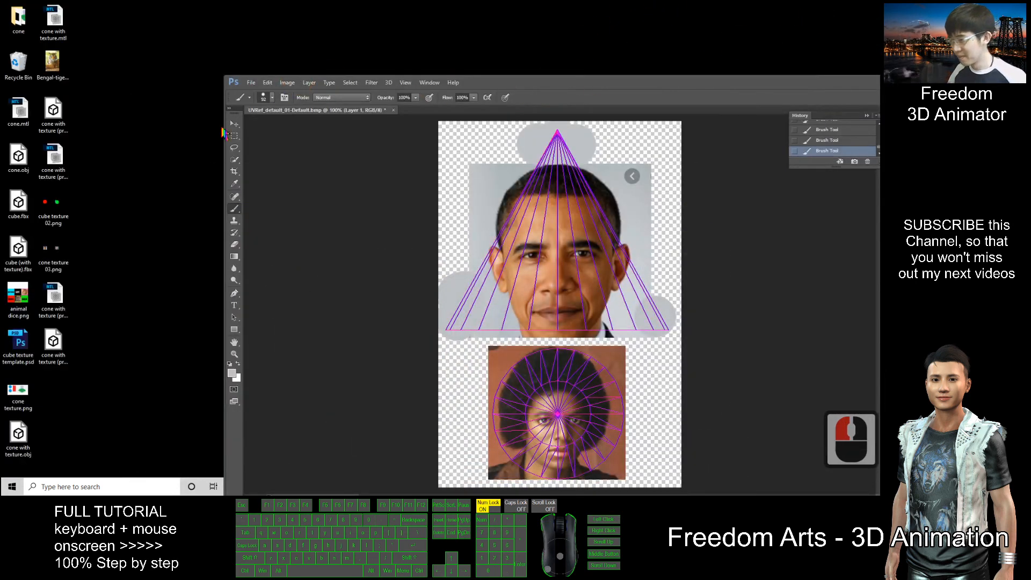
Save the sheet to the Desktop as PNG 'cone shape projection texture', accepting PNG options
click(251, 82)
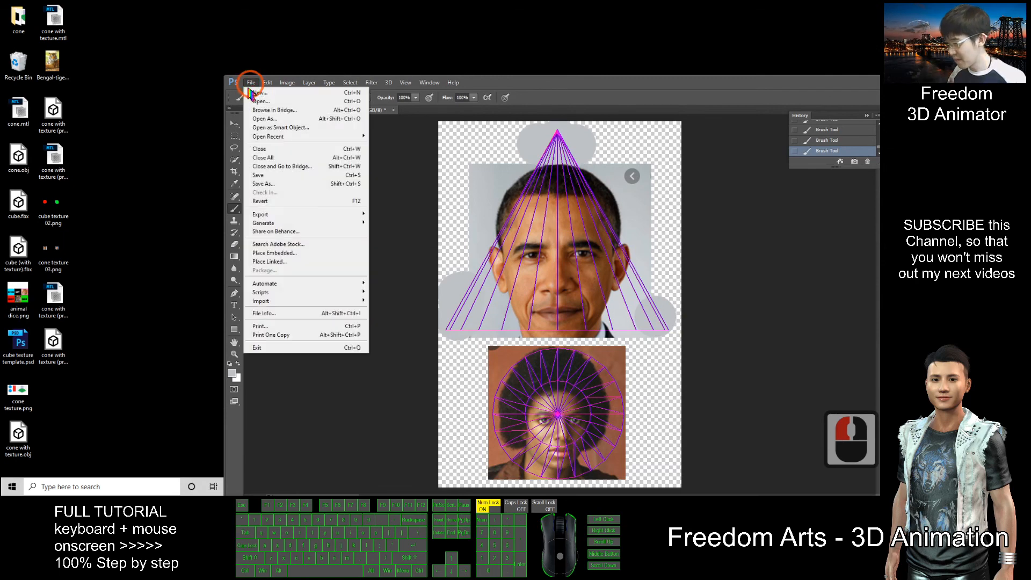
click(271, 185)
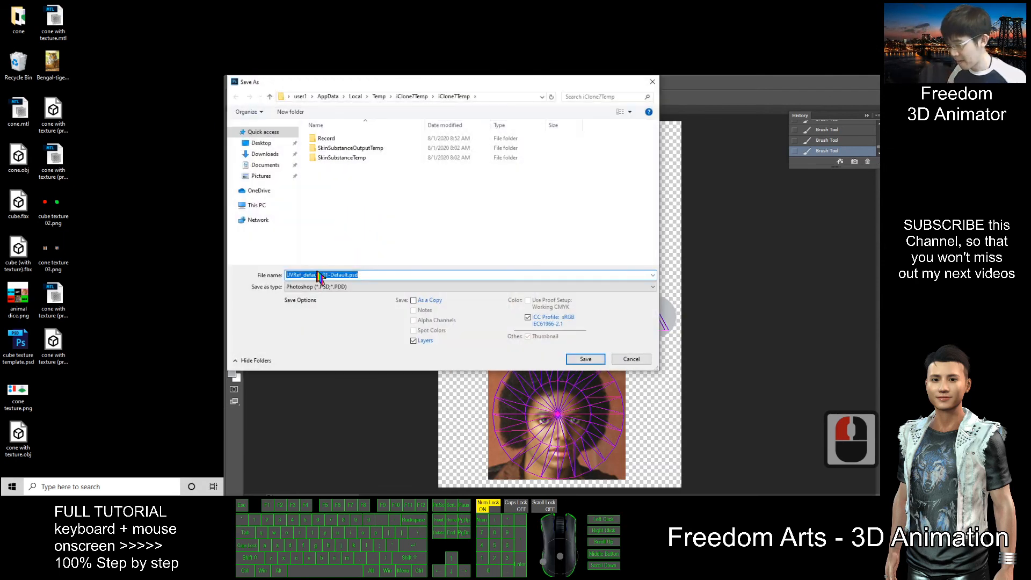
click(318, 287)
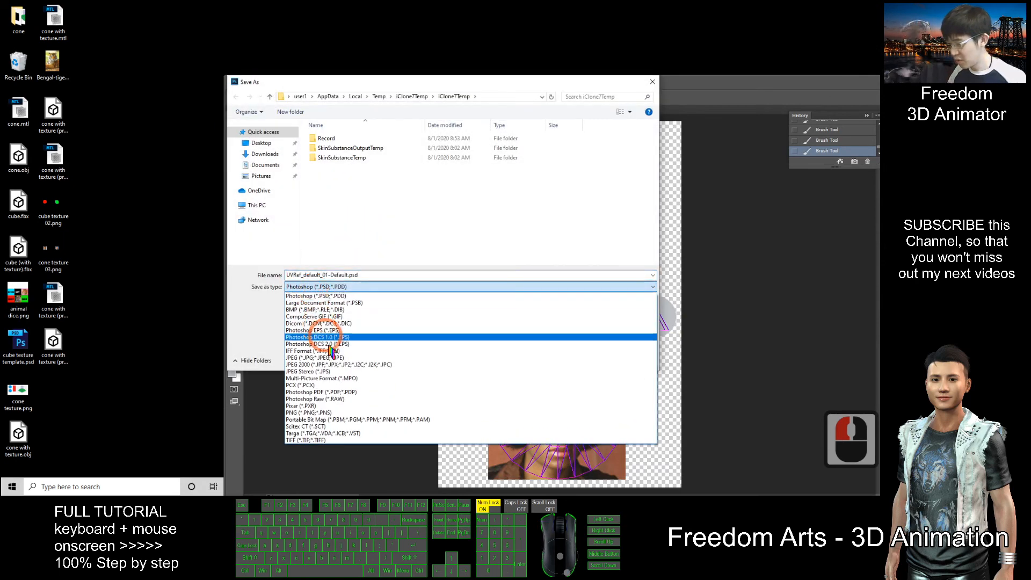
click(309, 413)
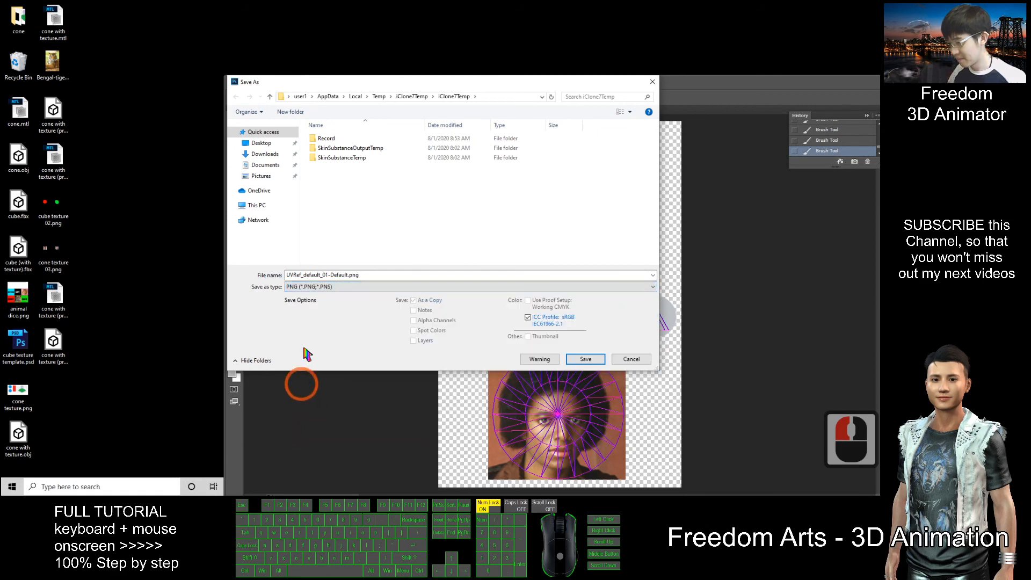
click(363, 276)
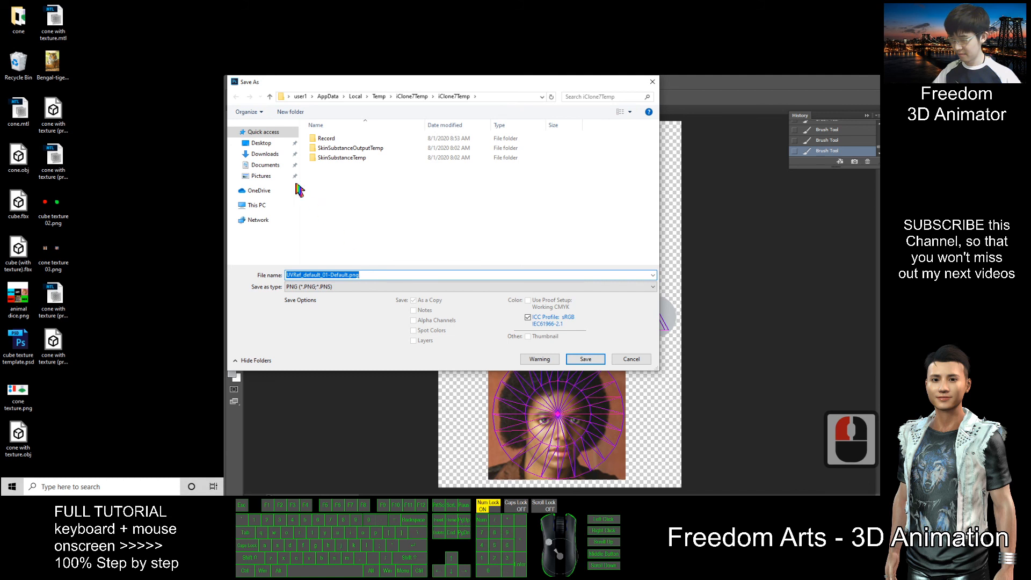
click(260, 143)
click(362, 274)
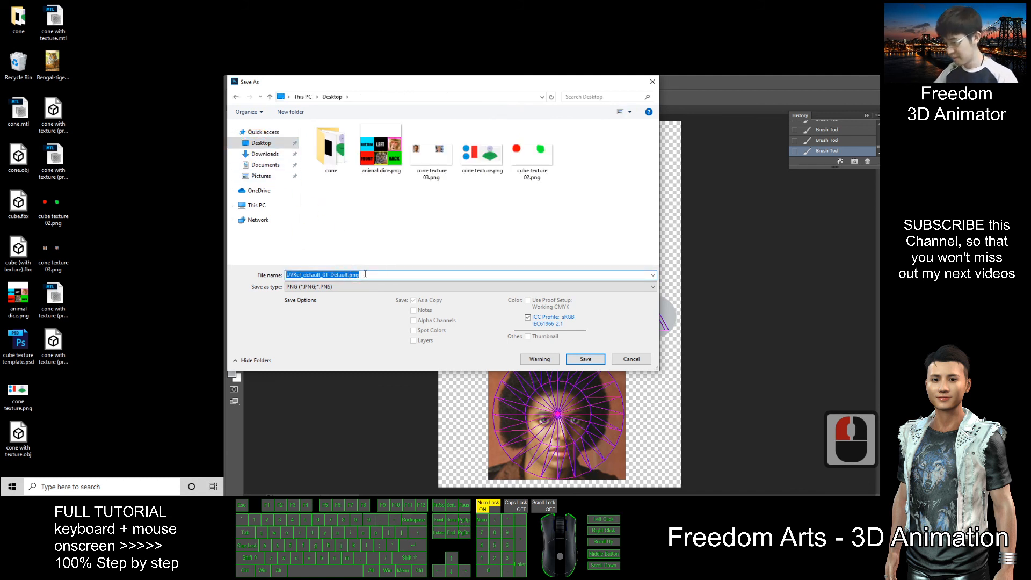
text(cone)
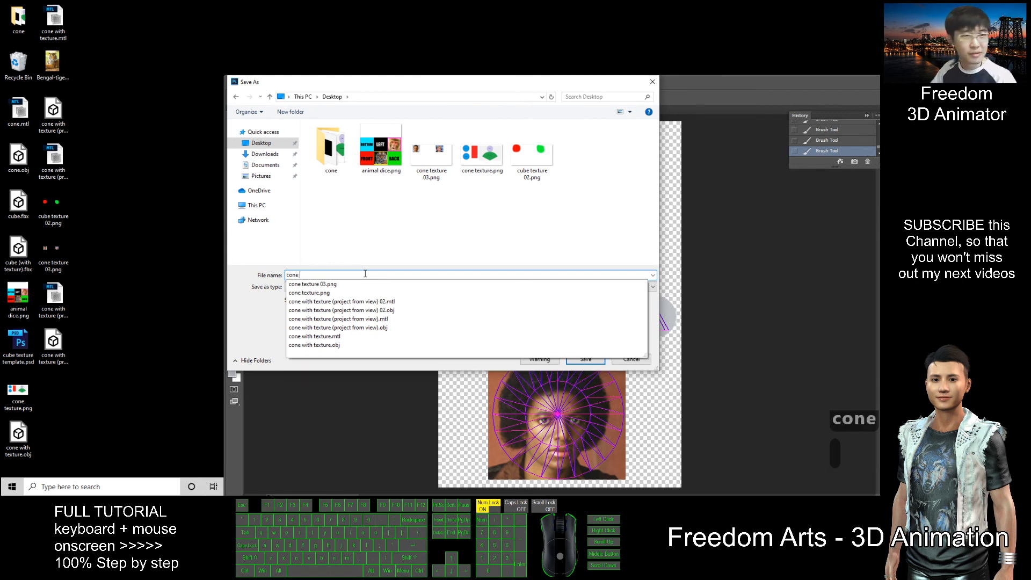
text( shape pro)
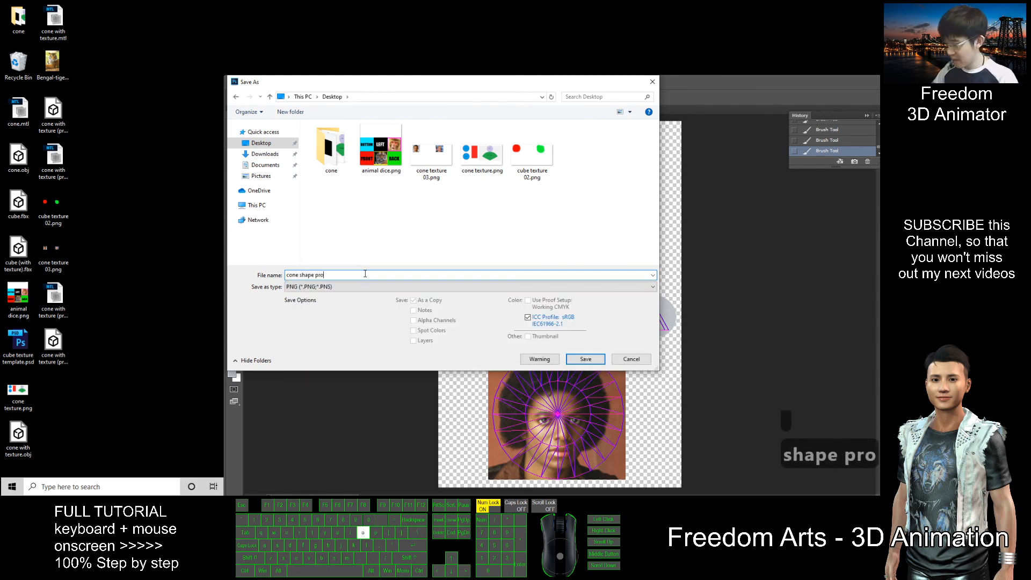
text(jection texture)
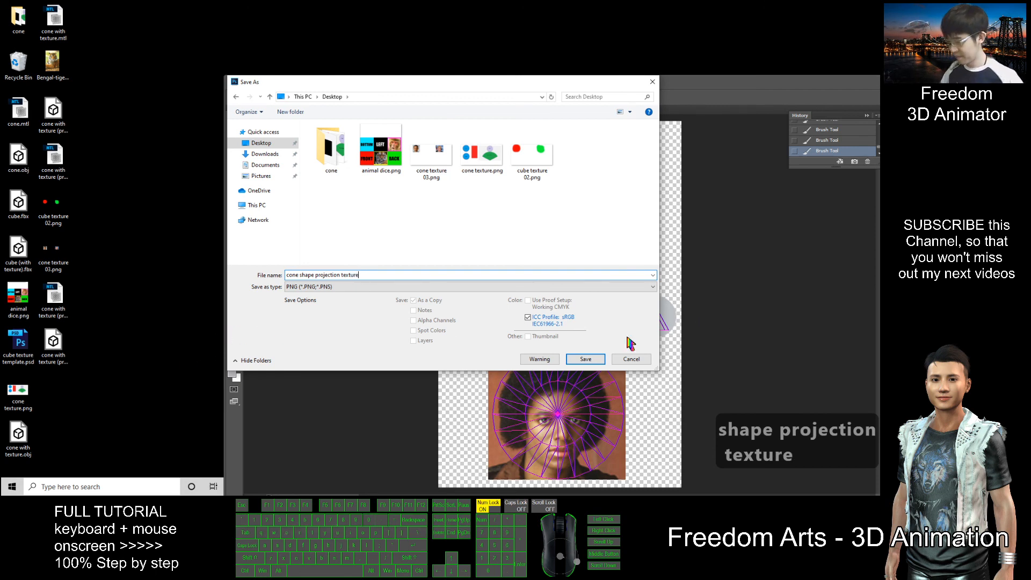
click(585, 359)
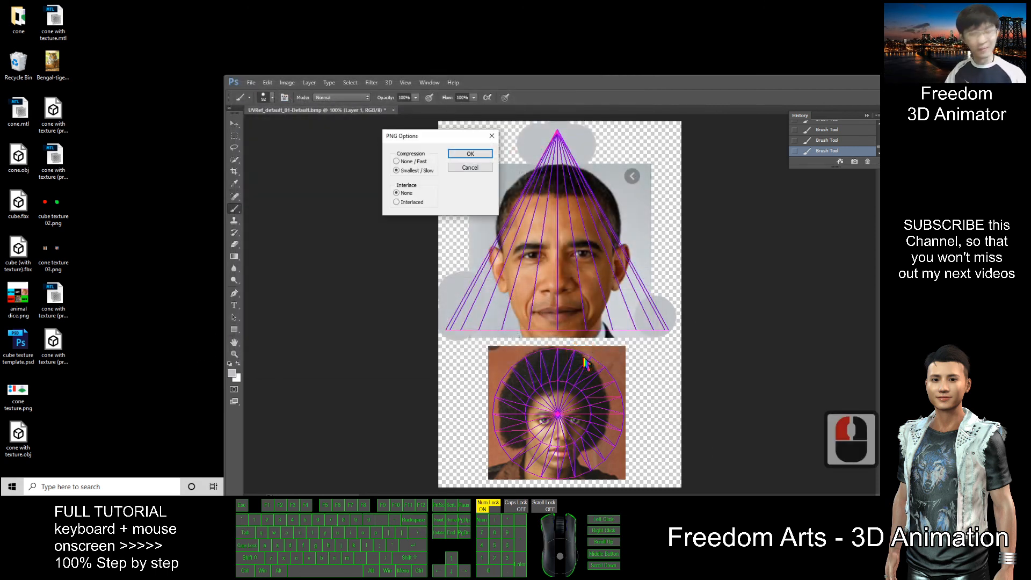
click(470, 154)
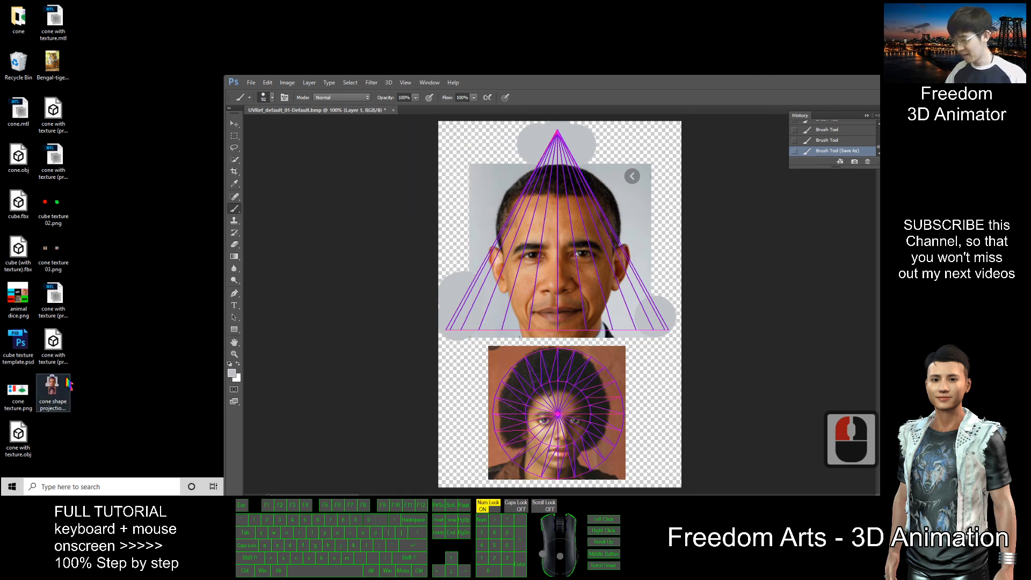
Preview the saved cone shape projection texture PNG, then reposition the Photoshop window
double_click(67, 385)
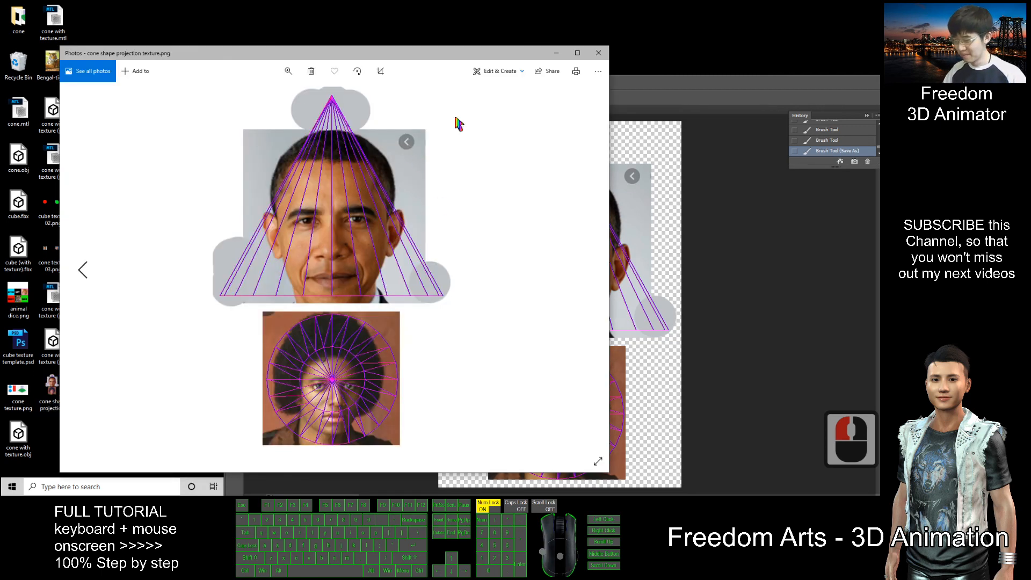
click(598, 52)
drag(610, 82, 554, 41)
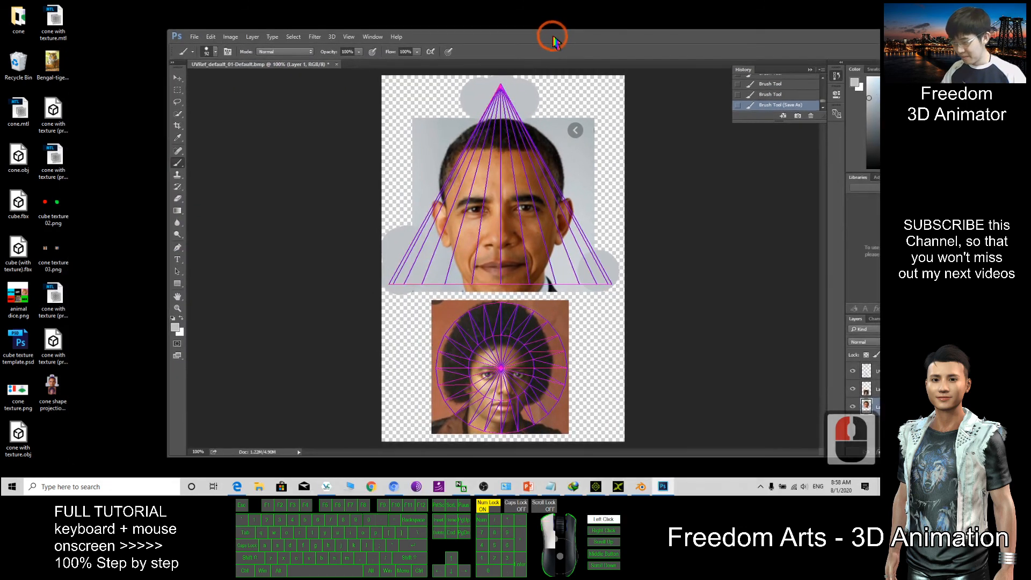
Drag the texture onto the tiger cone in iClone 7, then return to maximized Photoshop
click(600, 488)
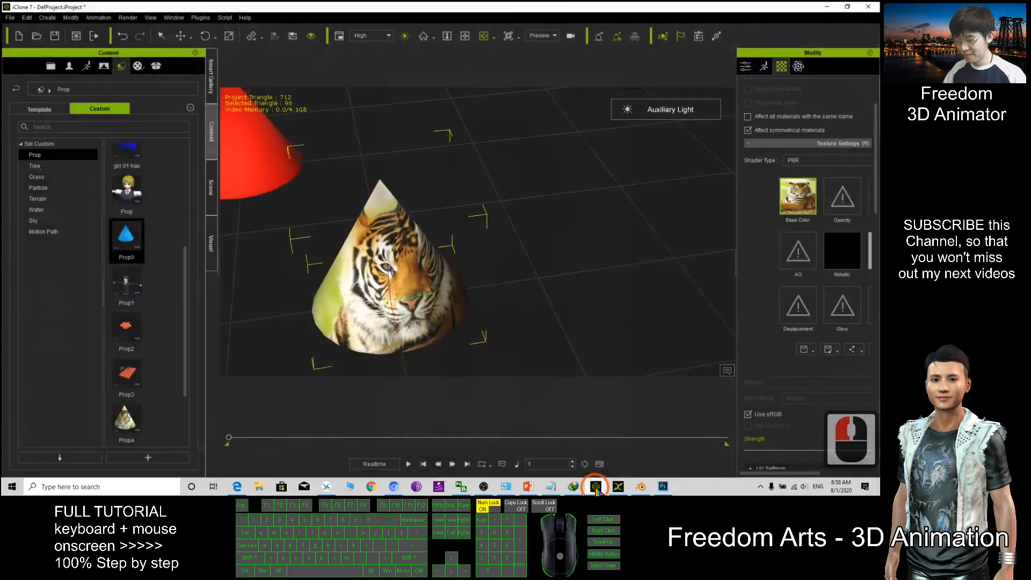
drag(403, 7, 486, 28)
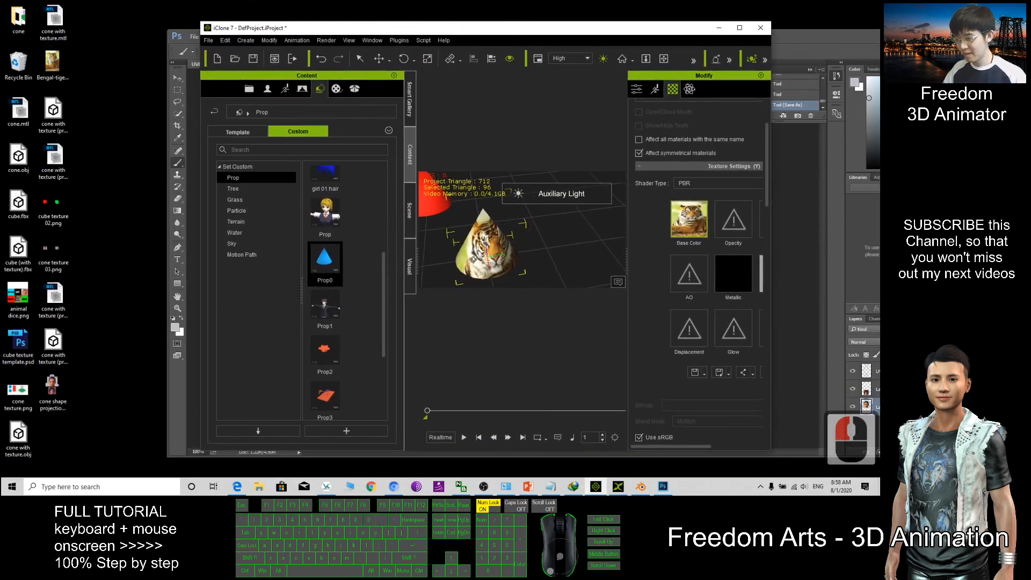
drag(52, 389, 464, 308)
click(740, 28)
key(c)
key(c)
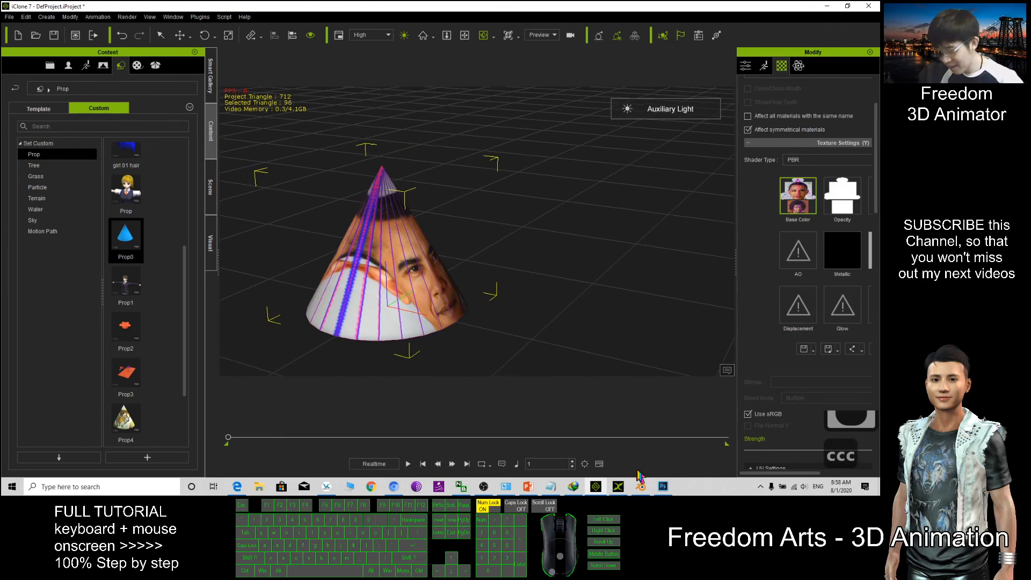
click(663, 487)
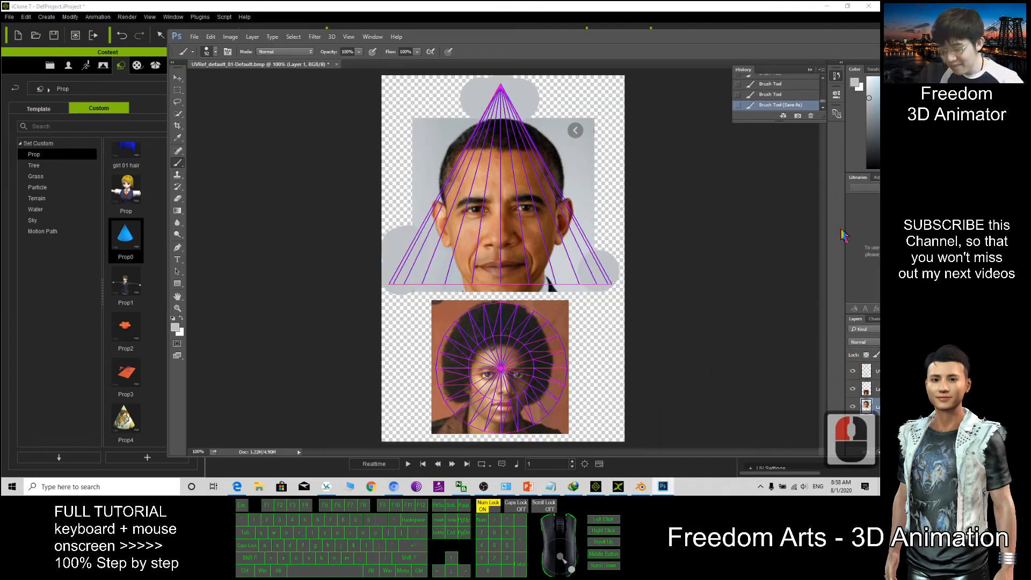
double_click(693, 40)
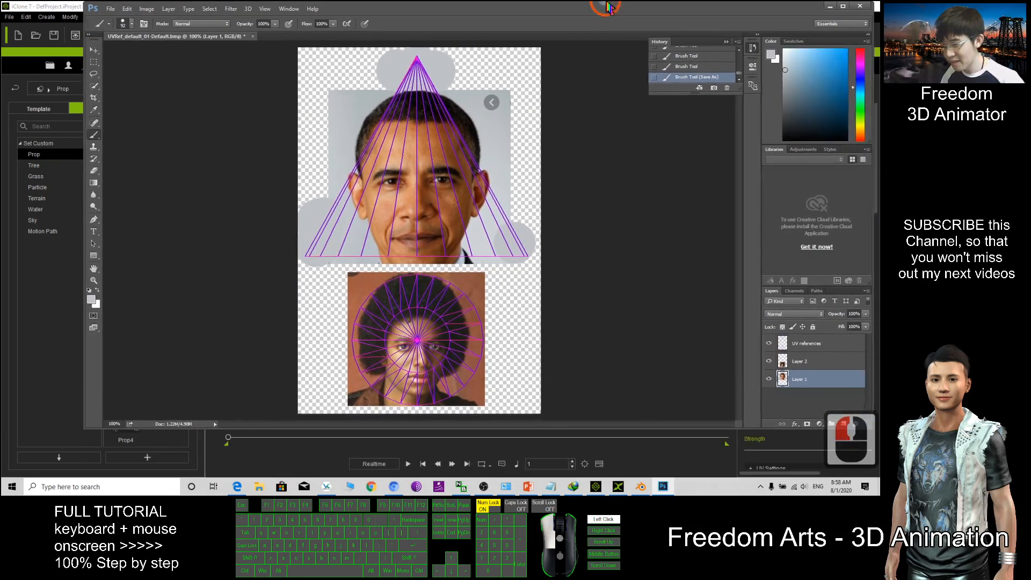
Hide the UV references layer so the purple lines disappear
click(777, 347)
click(777, 348)
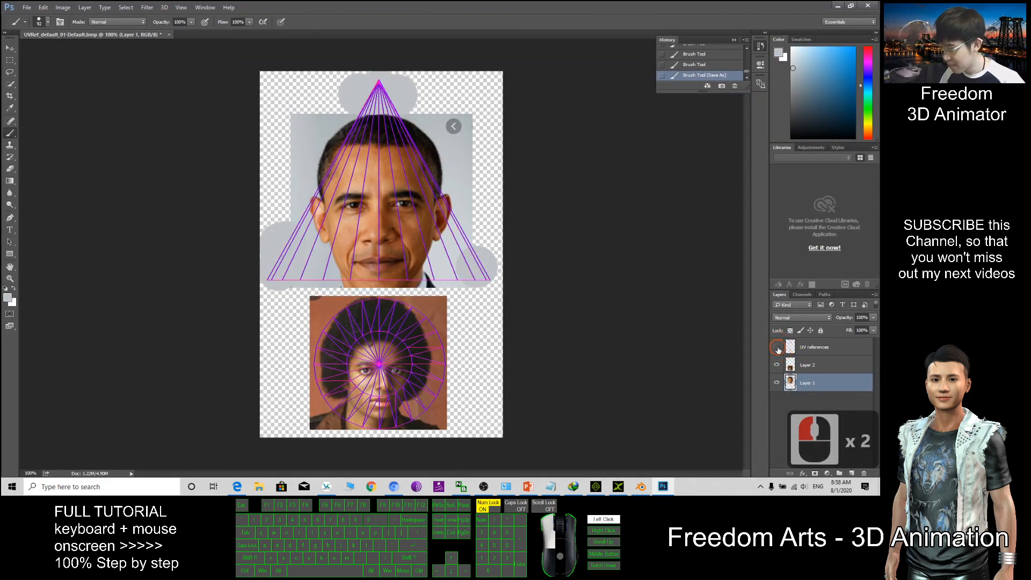
click(777, 348)
click(777, 348)
click(777, 348)
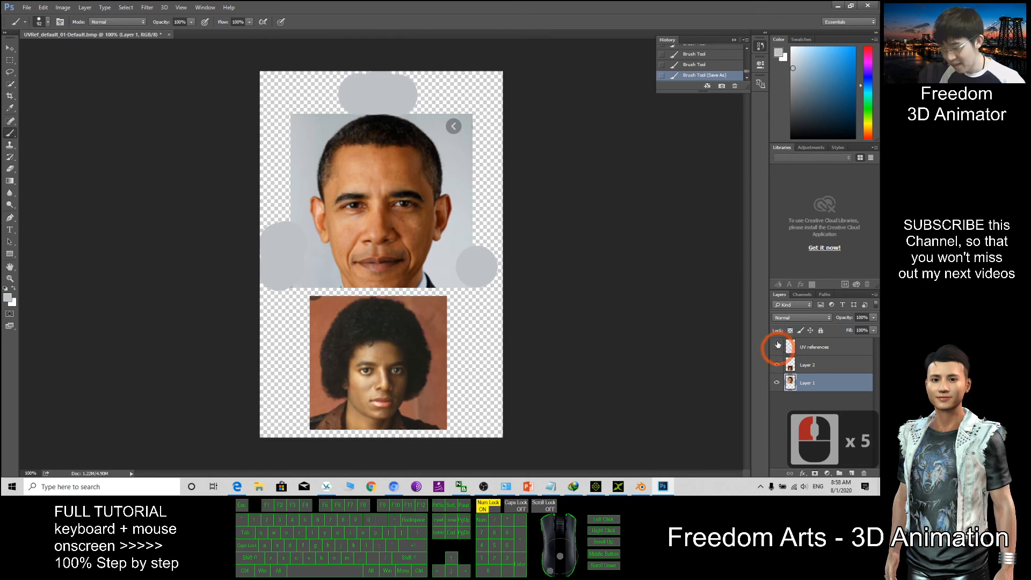
Save a copy to the Desktop as PNG 'cone picture projection texture'
click(27, 7)
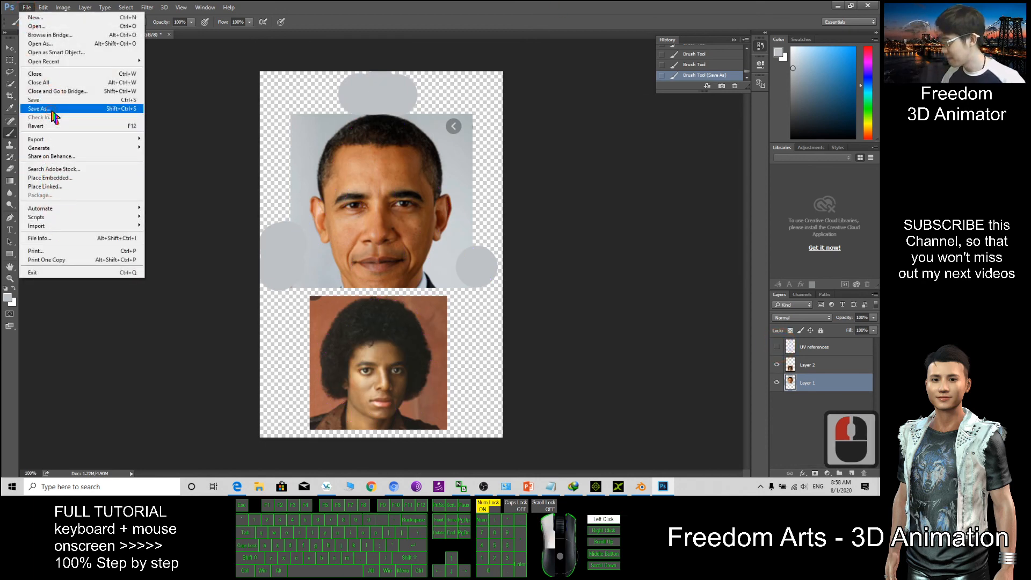
click(54, 109)
click(135, 213)
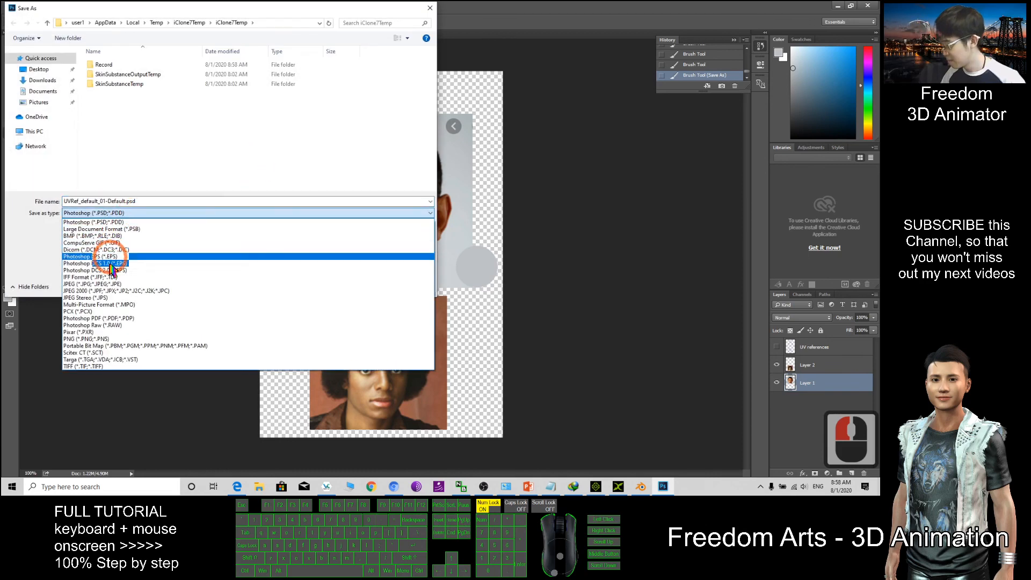
click(85, 339)
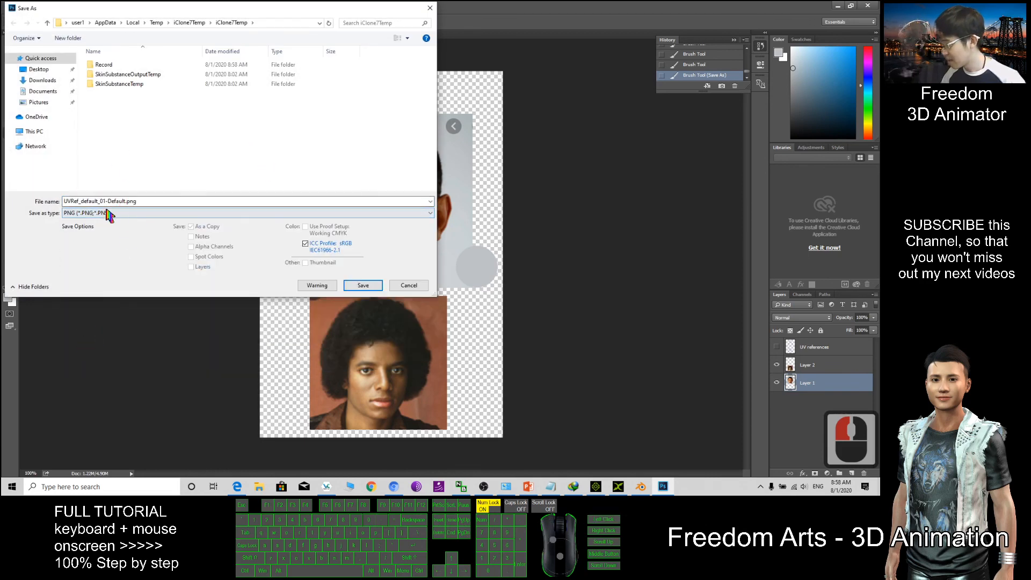
click(151, 203)
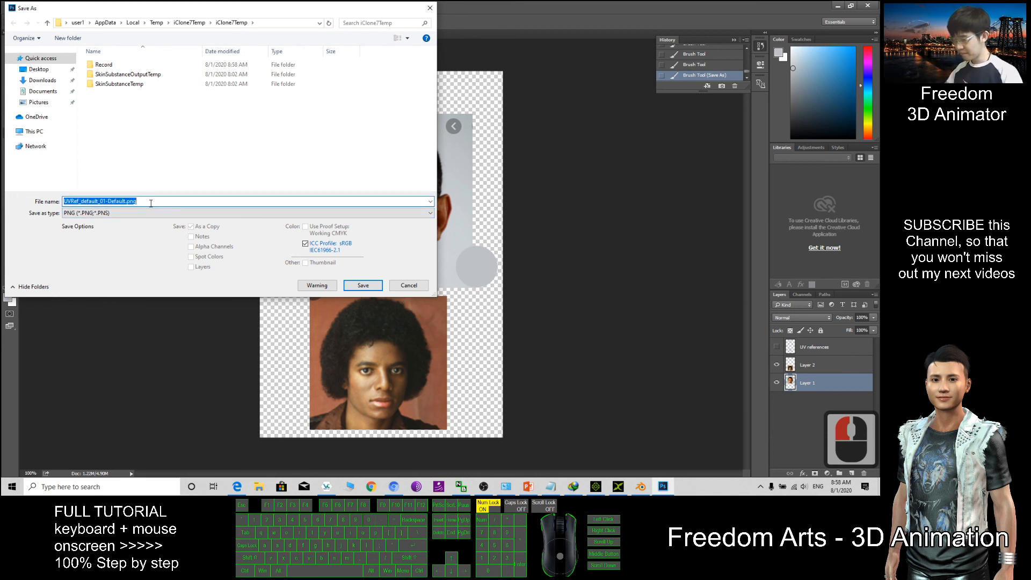
text(cone)
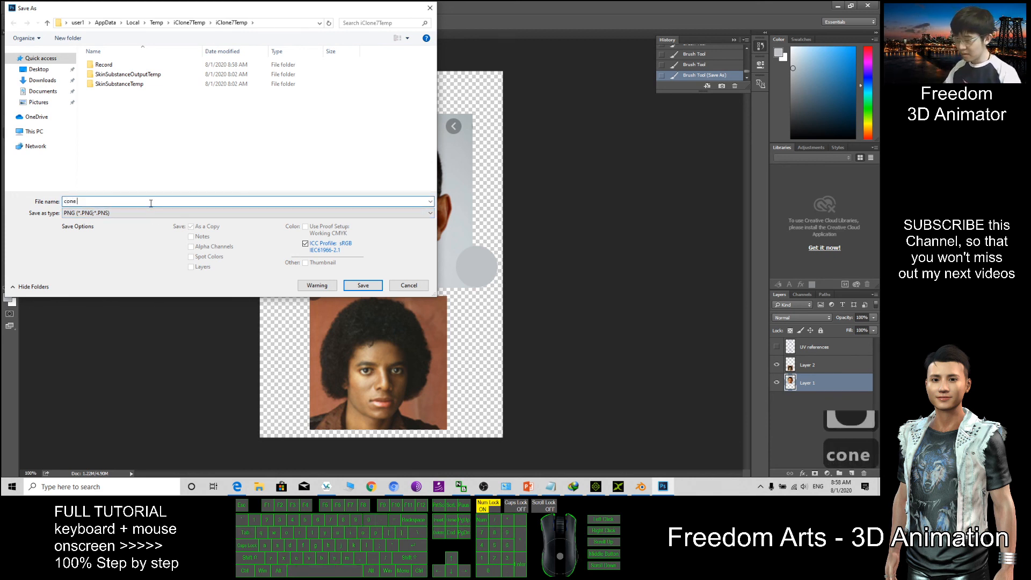
text( picture pro)
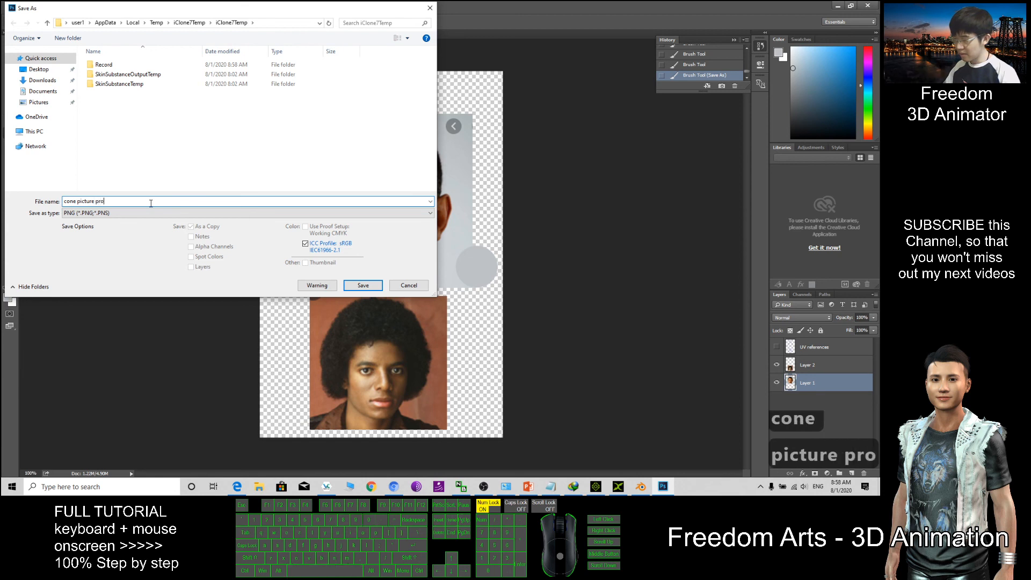
text(jection texture)
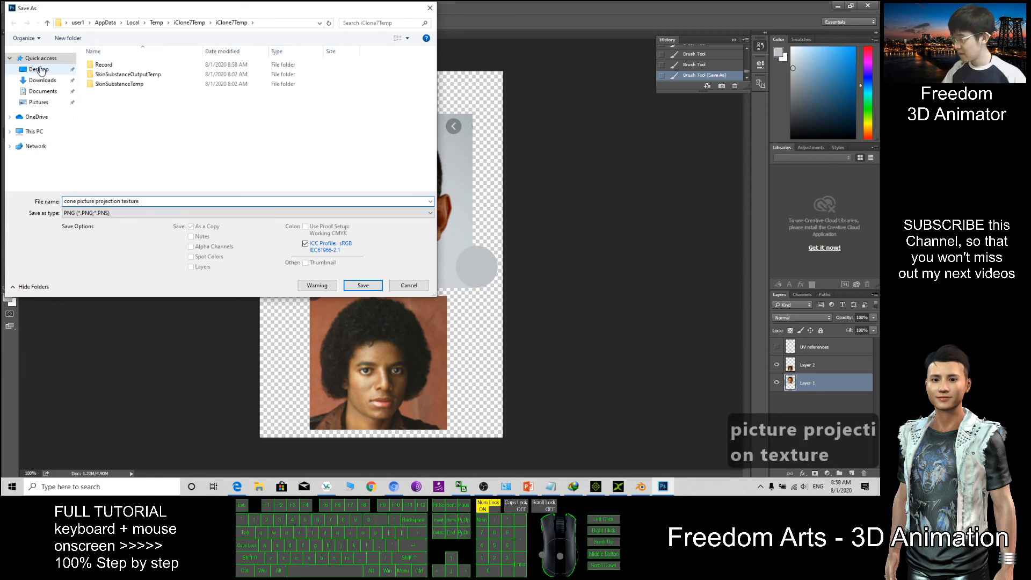
click(39, 69)
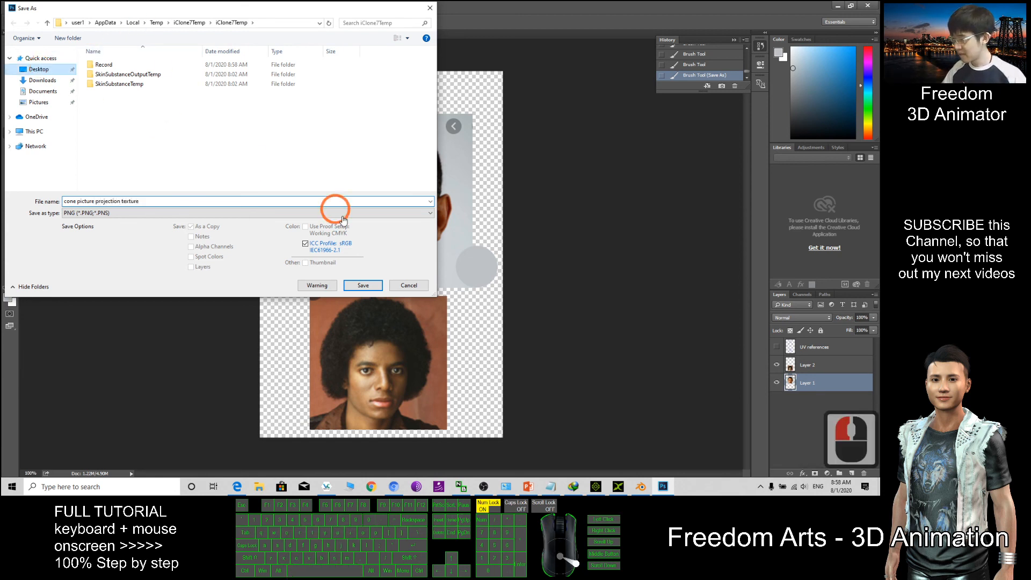
click(363, 286)
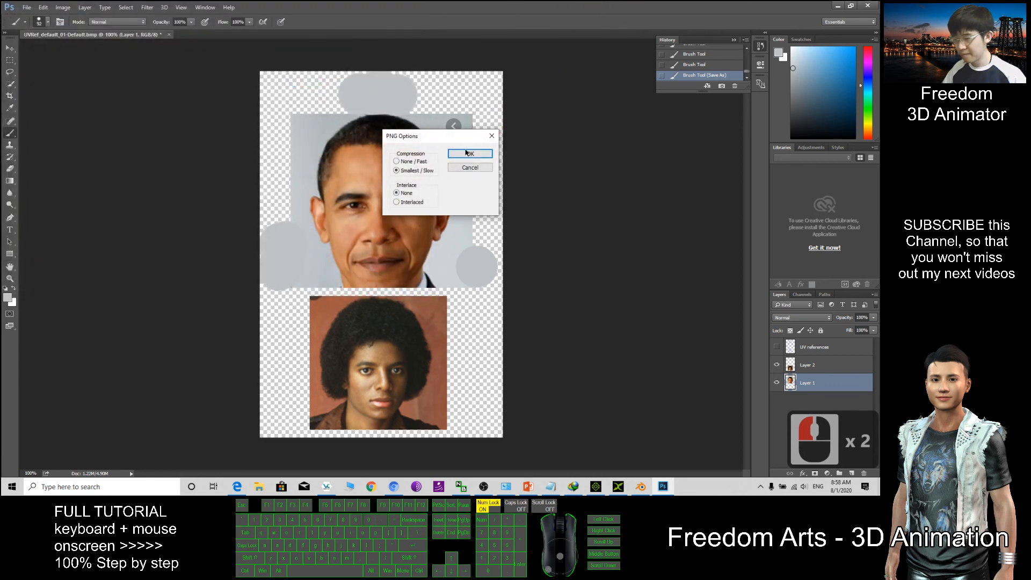
click(469, 153)
Minimize Photoshop, move iClone aside, and preview the cone picture projection texture
click(837, 5)
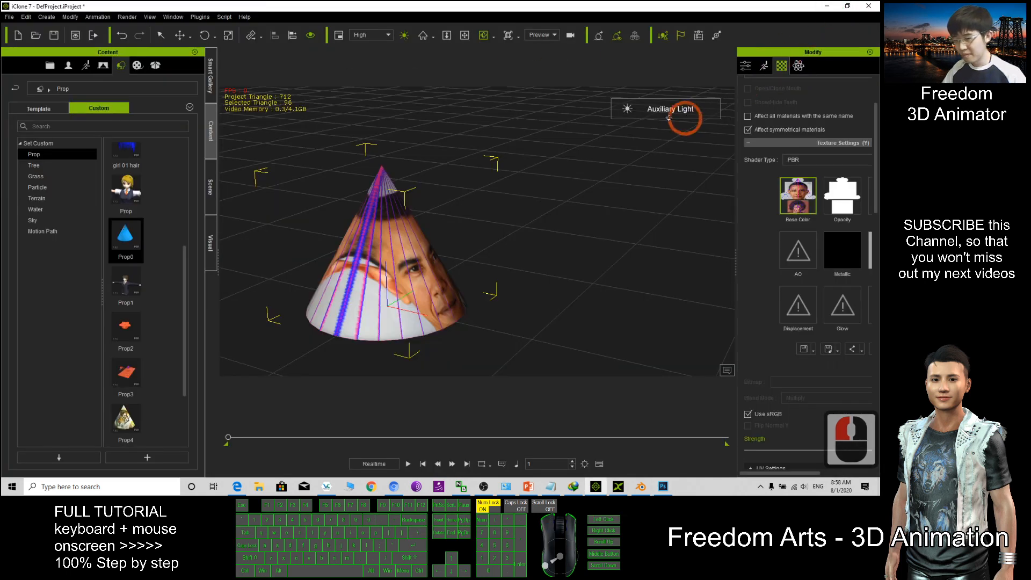
drag(633, 7, 548, 32)
drag(54, 395, 141, 412)
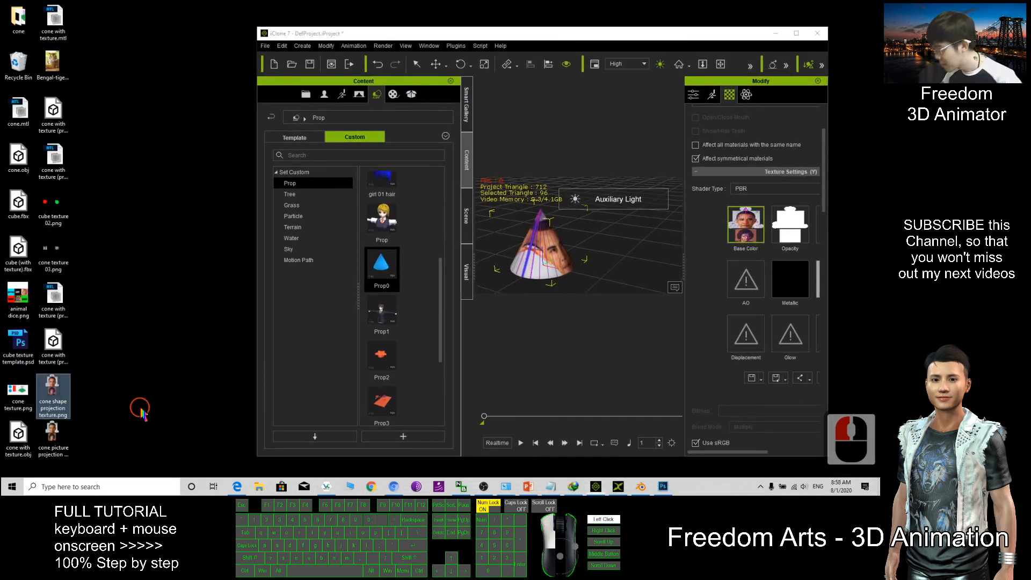
double_click(52, 431)
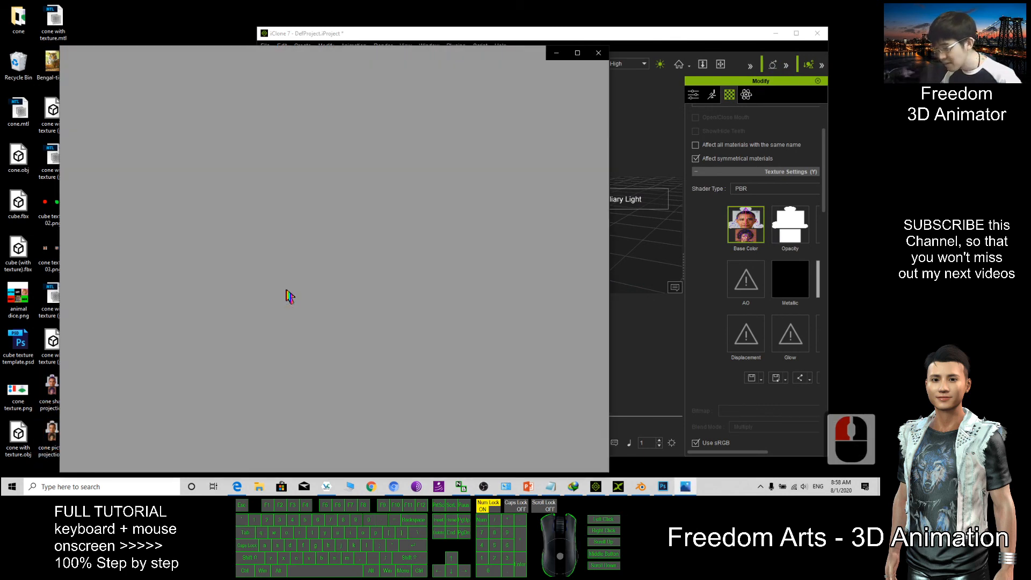